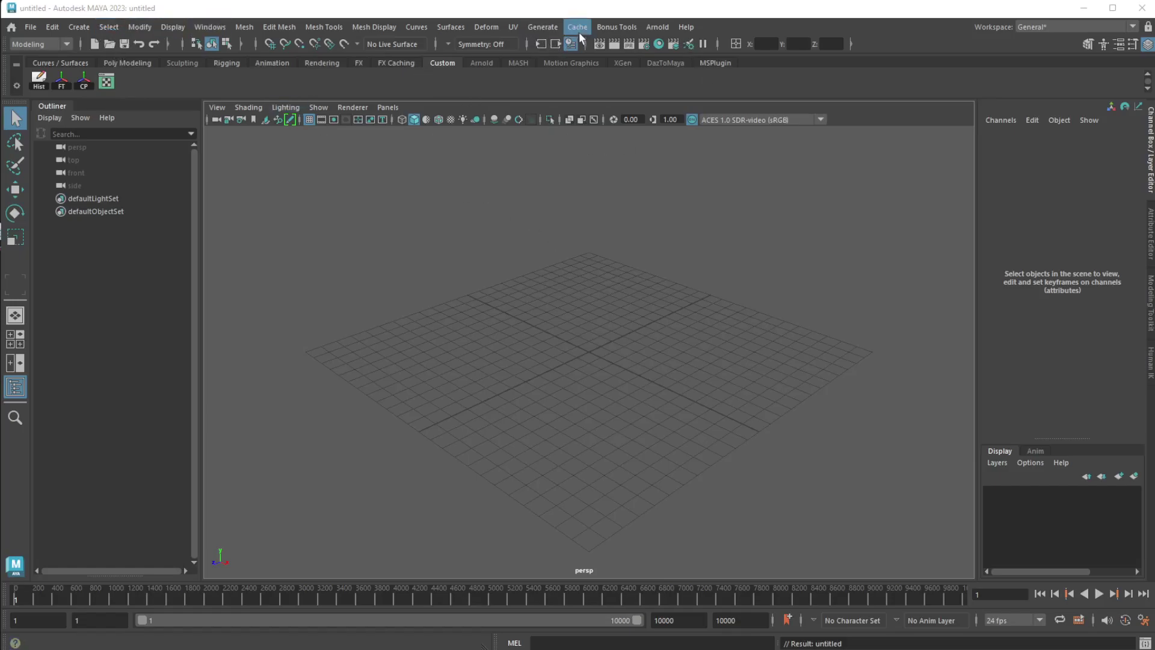
Step: Open the SpeedCut modeling tool
left_click(612, 26)
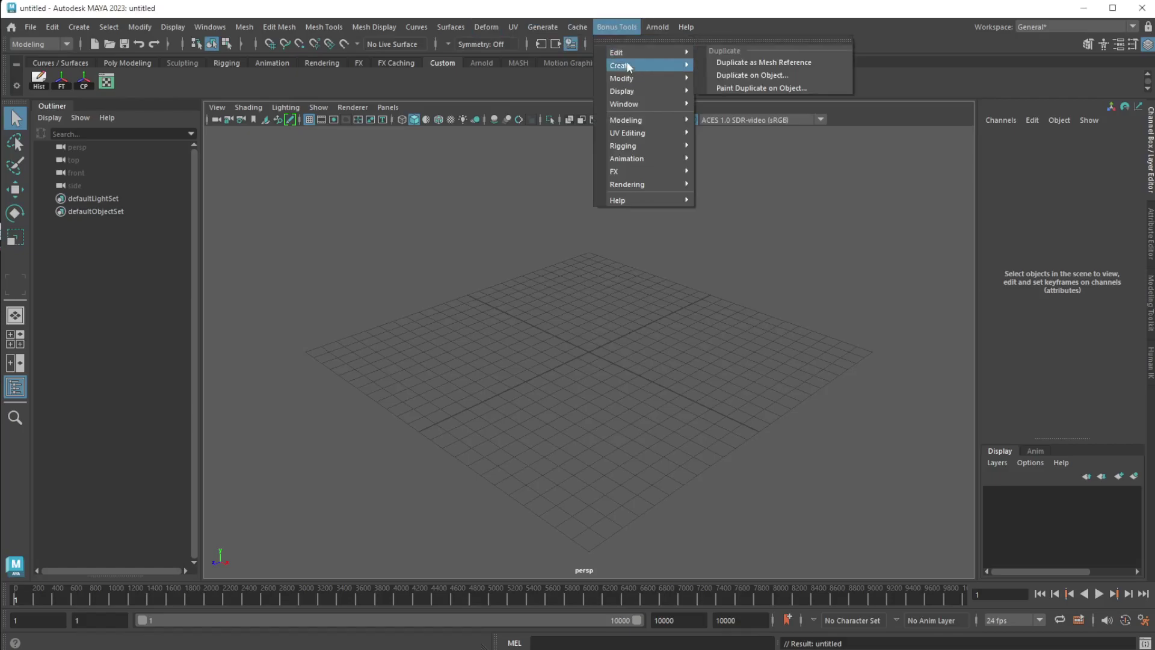
left_click(173, 26)
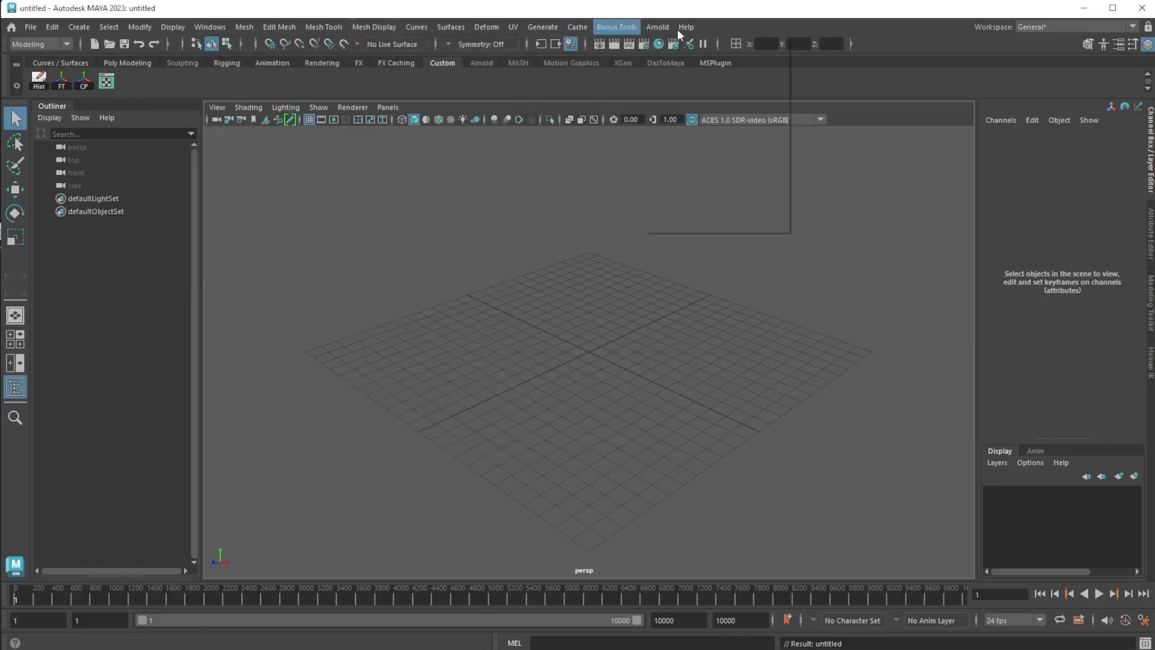
mouse_move(374, 27)
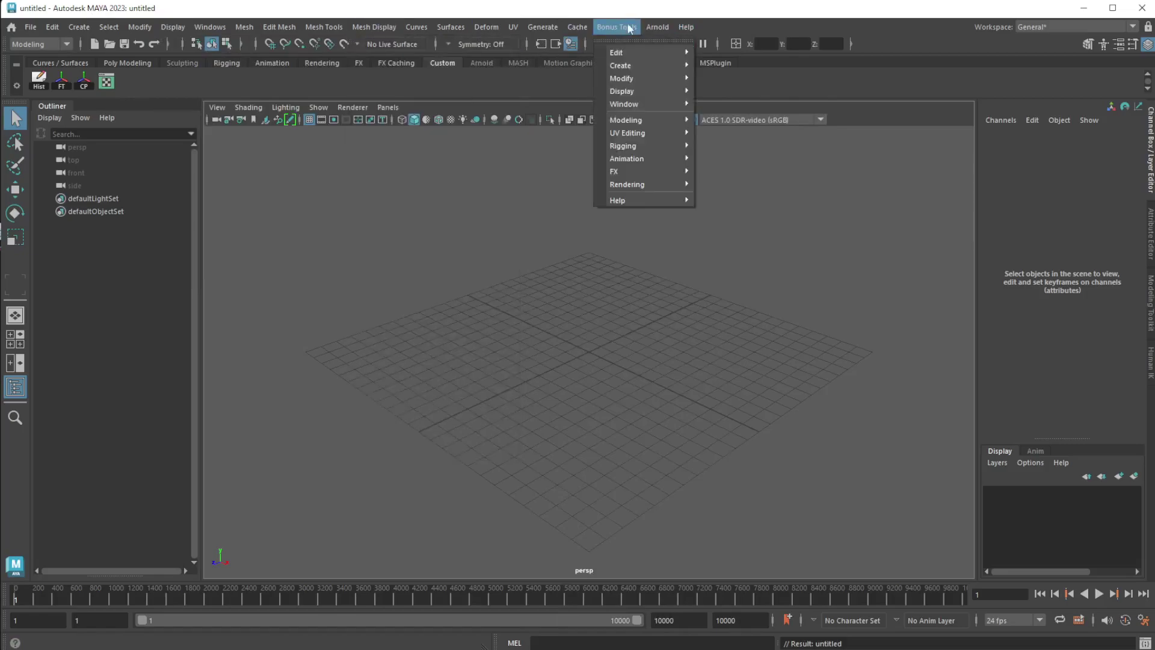
mouse_move(658, 27)
mouse_move(608, 29)
mouse_move(636, 121)
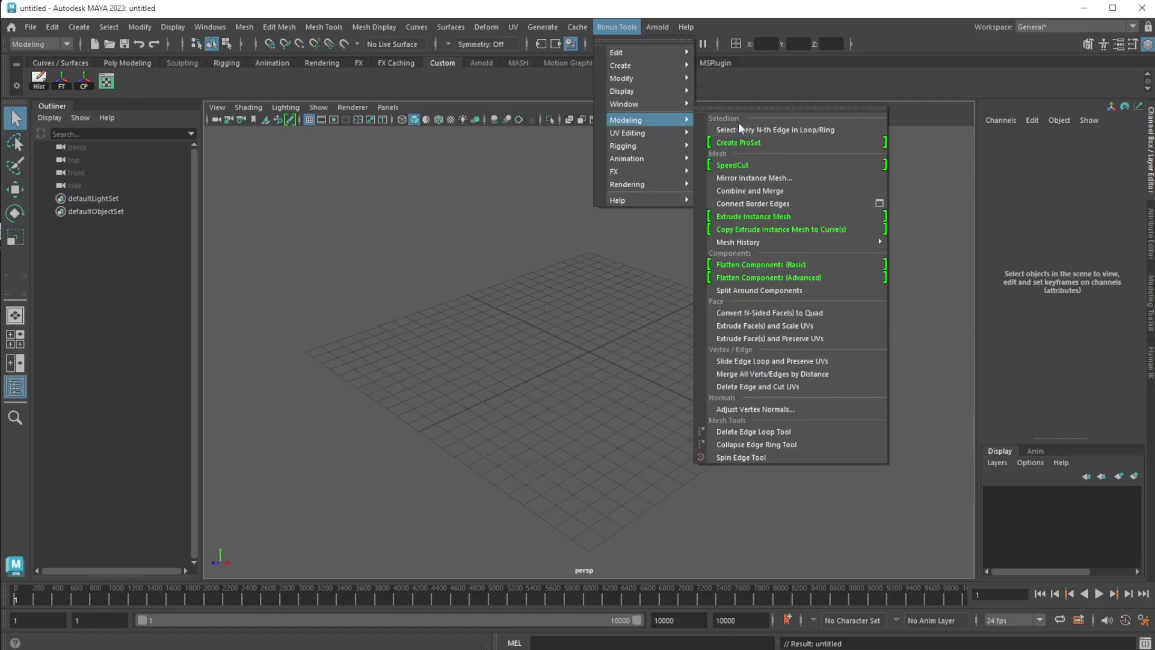
left_click(749, 164)
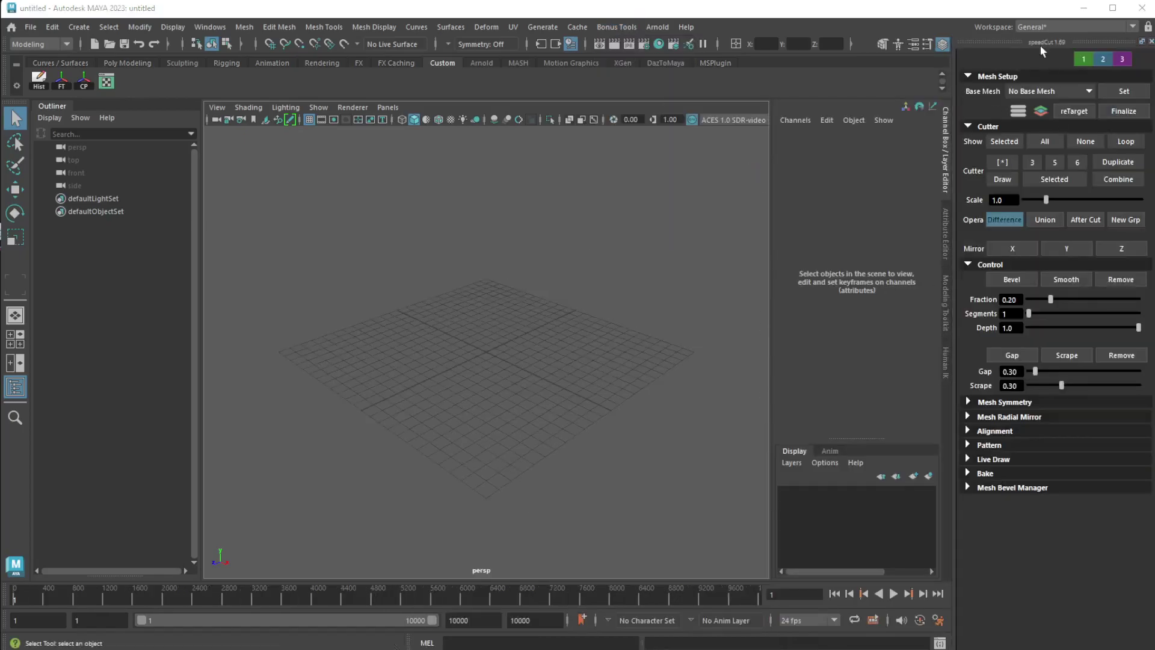
Step: Create a polygon cube at the origin and scale it uniformly to about 4.54
left_click(79, 27)
mouse_move(118, 76)
left_click(302, 84)
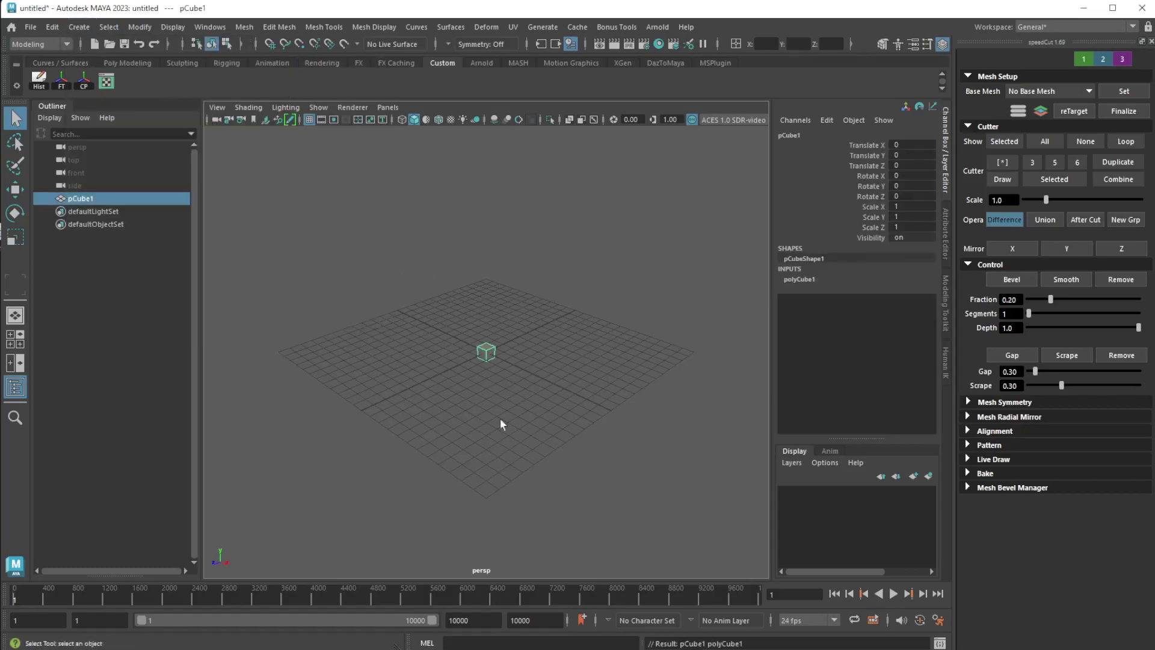
key("r")
left_click_drag(486, 352, 552, 353)
Step: Raise the cube's rear top edge so that the top face slopes
right_click_drag(462, 296, 454, 262)
left_click(451, 295)
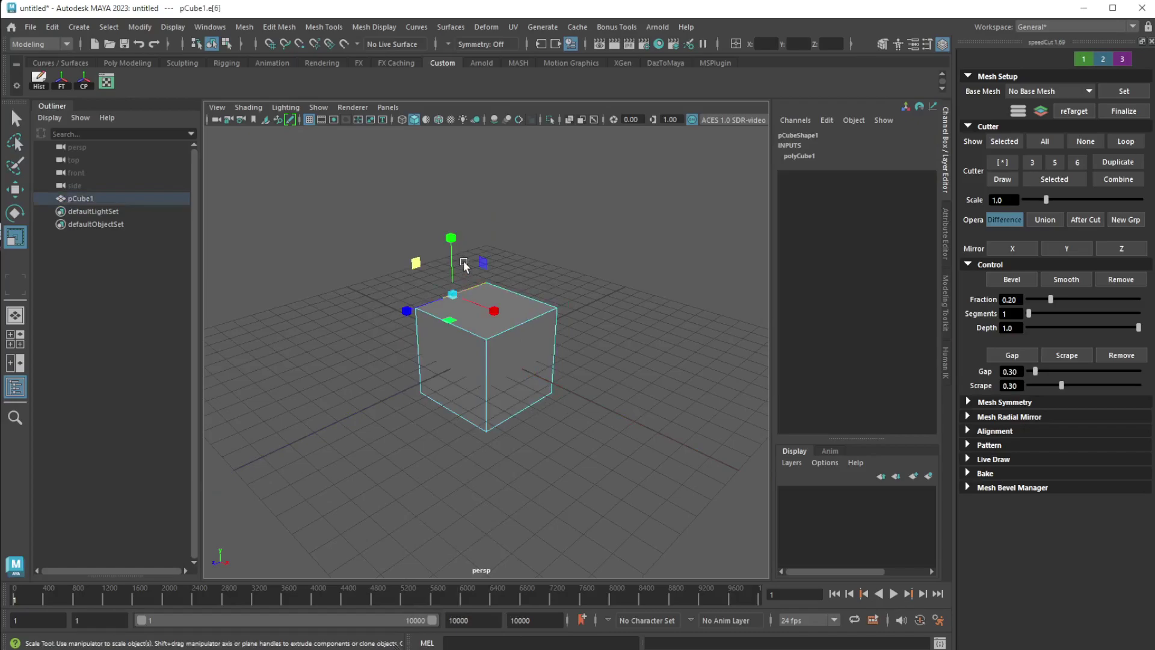
key("w")
left_click_drag(450, 235, 450, 174)
Step: Pull the low end face of the cube outward along X to lengthen the block
right_click_drag(524, 307, 534, 338)
left_click(555, 397)
left_click_drag(576, 393, 660, 432)
scroll(570, 399, "down", 5)
middle_click_drag(524, 352, 503, 331, "alt")
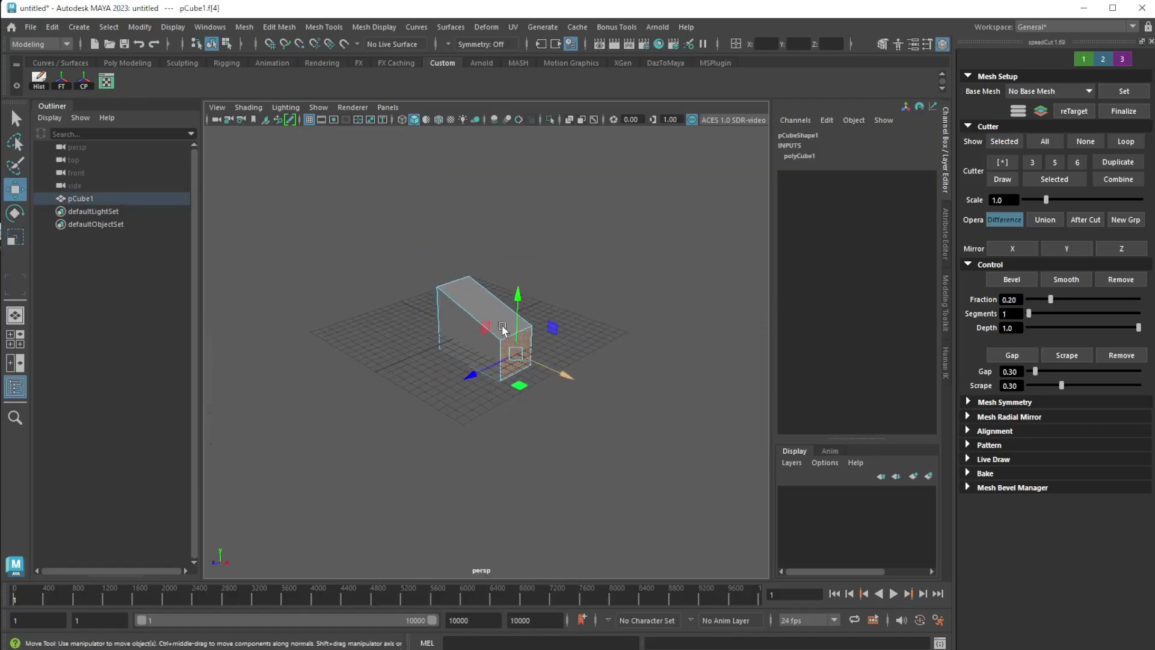
Step: Bevel the edges of the wedge-shaped block with a fraction of 0.13 and 7 segments
scroll(503, 331, "up", 2)
right_click_drag(471, 304, 459, 260)
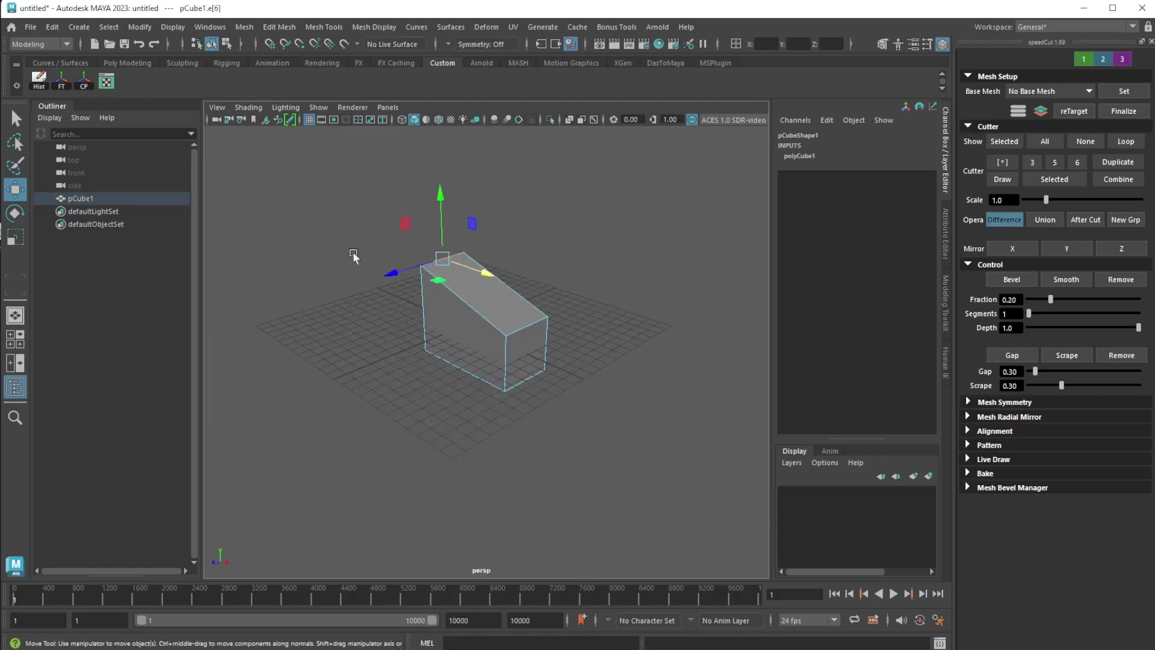
key("ctrl+b")
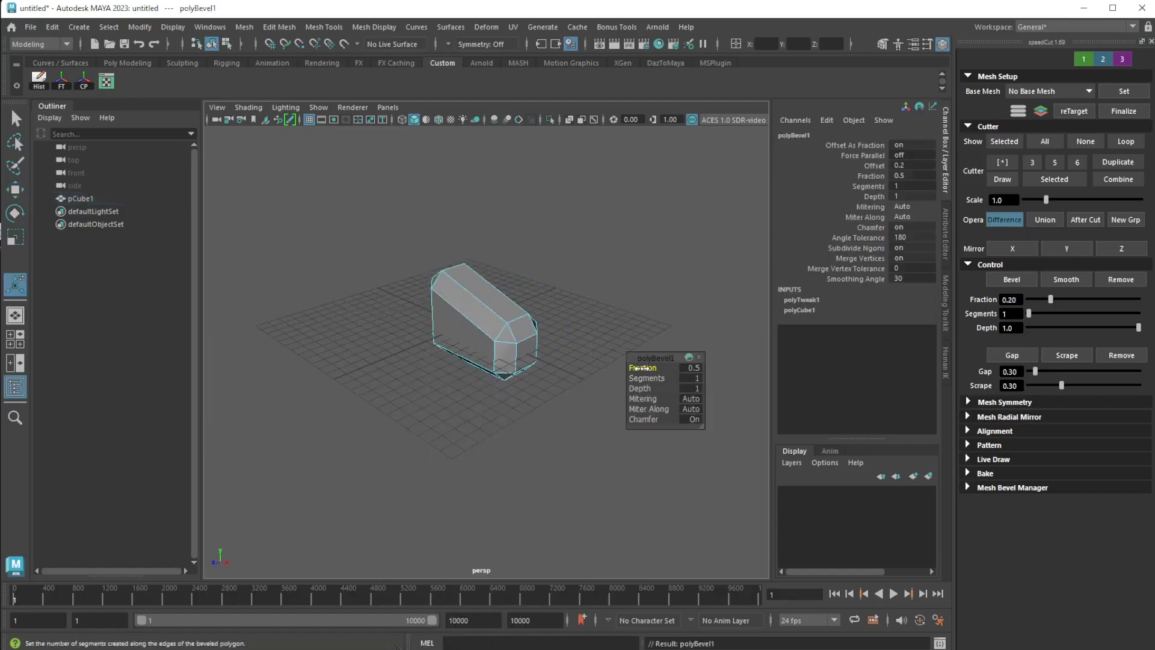
left_click_drag(639, 368, 676, 383)
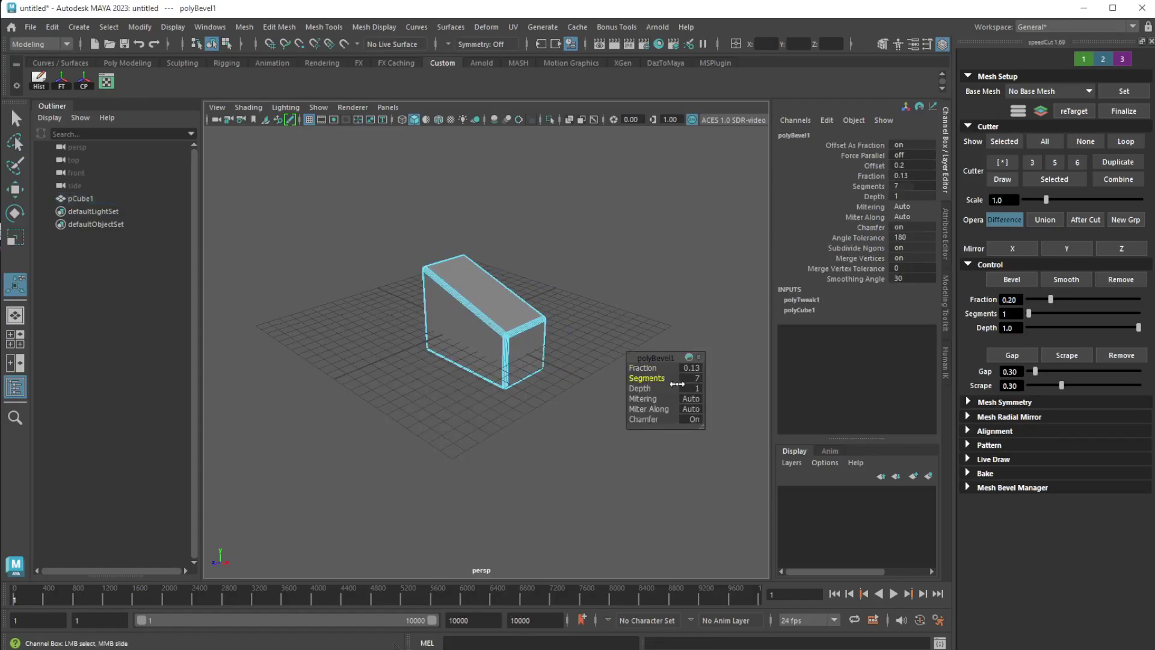
scroll(510, 374, "up", 5)
middle_click_drag(526, 387, 508, 410, "alt")
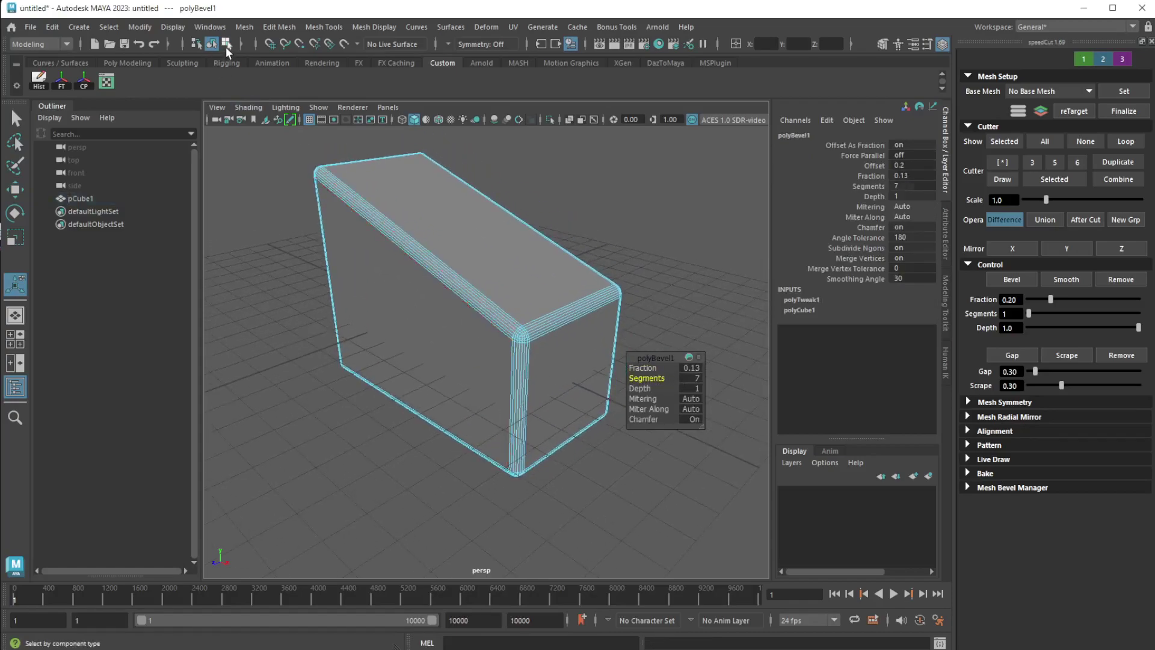
Step: Return to object selection and raise the whole block to about 2.29 in Translate Y
left_click(212, 44)
scroll(452, 294, "down", 5)
key("w")
left_click_drag(453, 297, 453, 260)
left_click_drag(521, 332, 576, 354, "alt")
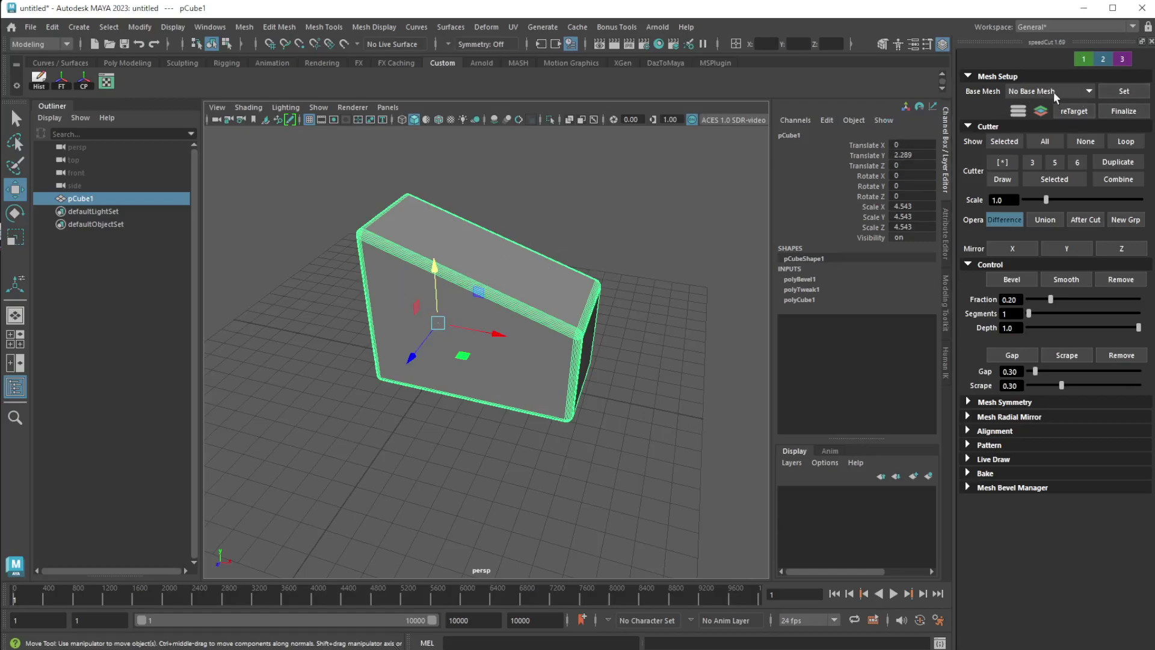
Step: Set the beveled block as the SpeedCut base mesh
left_click(1121, 90)
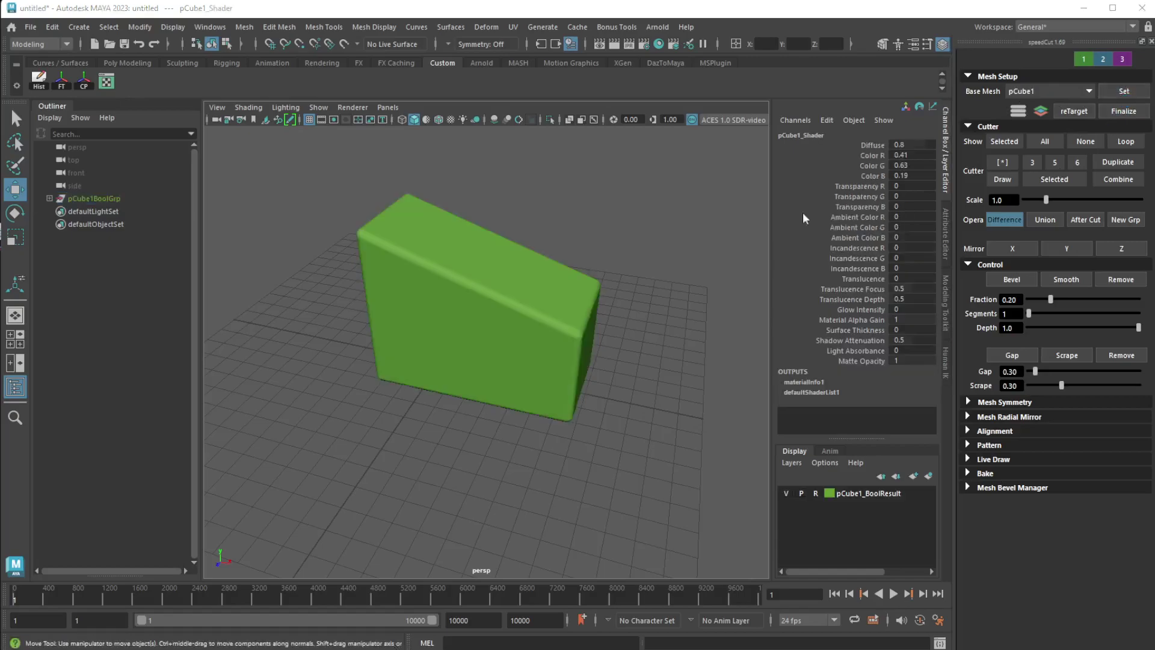
left_click_drag(565, 305, 526, 338, "alt")
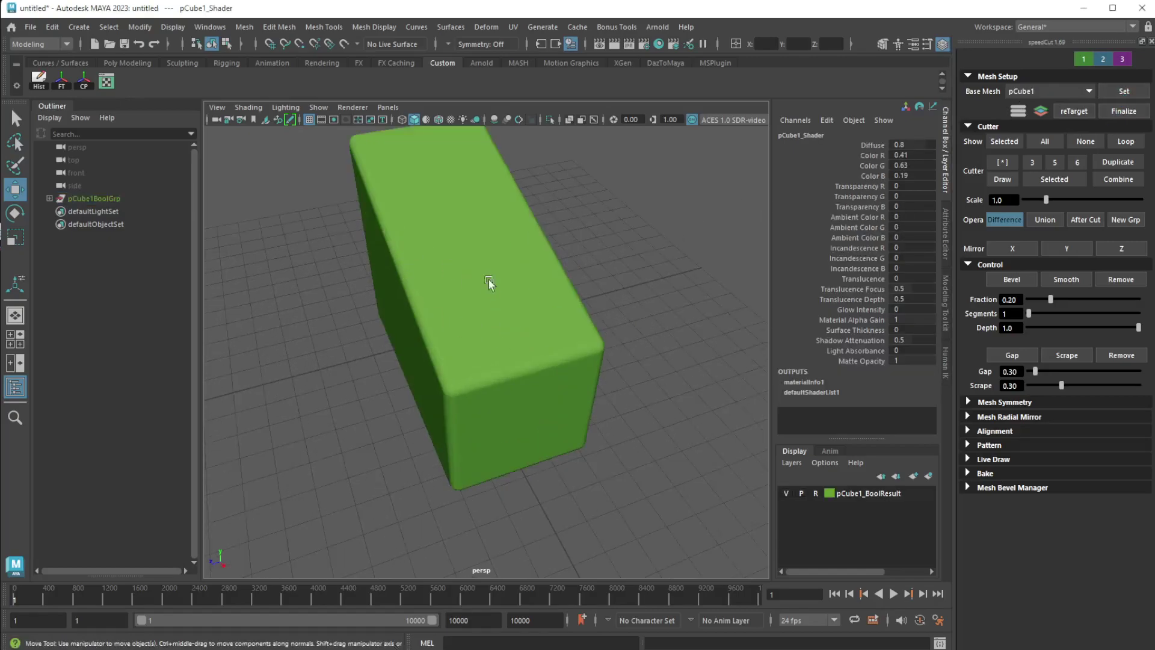
left_click_drag(488, 280, 481, 297, "alt")
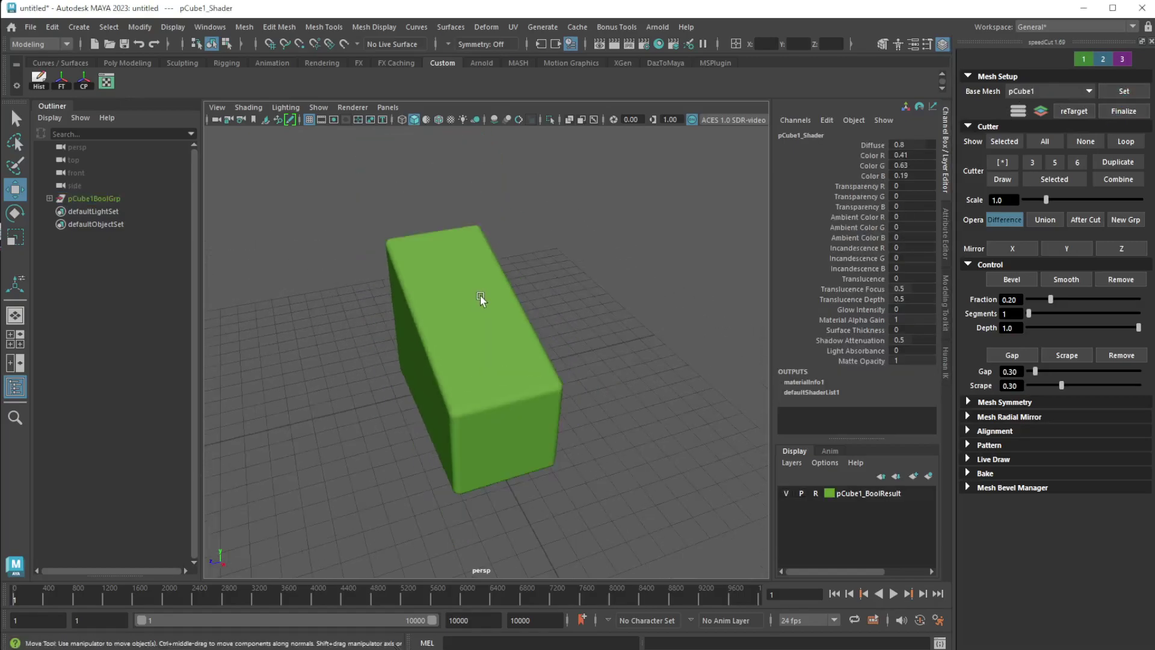
Step: Place a three-sided cutter on the block's sloped top face and shift it along the slope
left_click(1032, 161)
left_click_drag(434, 299, 461, 290)
right_click_drag(466, 296, 531, 330, "alt")
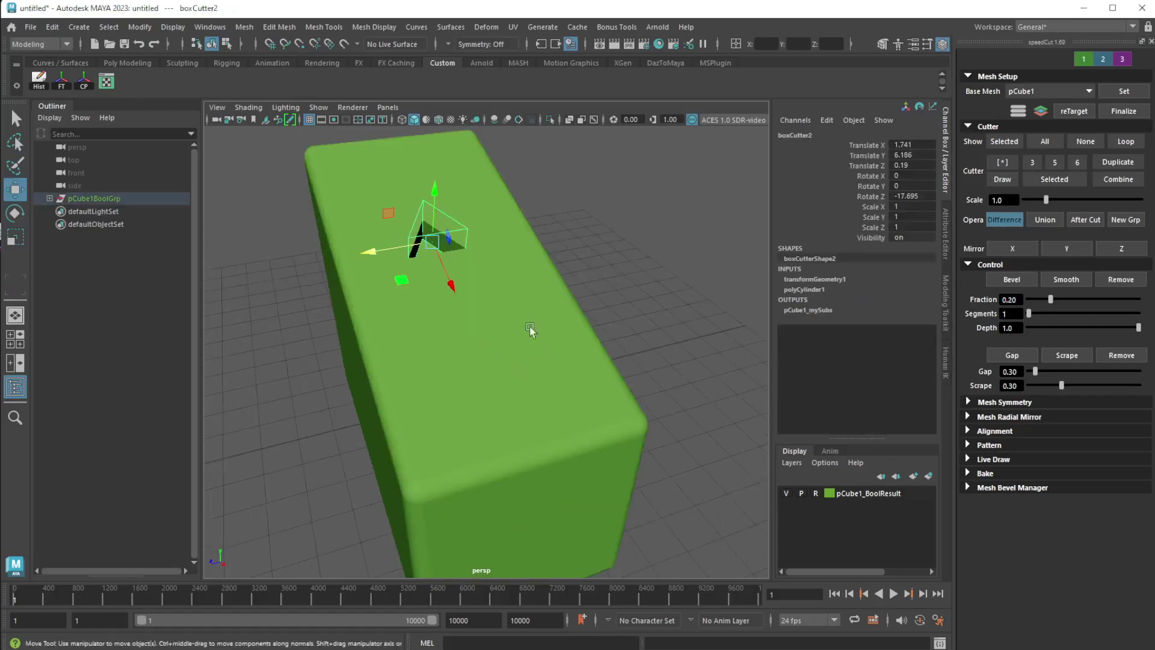
left_click_drag(532, 330, 560, 325, "alt")
mouse_move(486, 299)
left_mouse_down()
mouse_move(484, 279)
mouse_move(501, 295)
left_mouse_up()
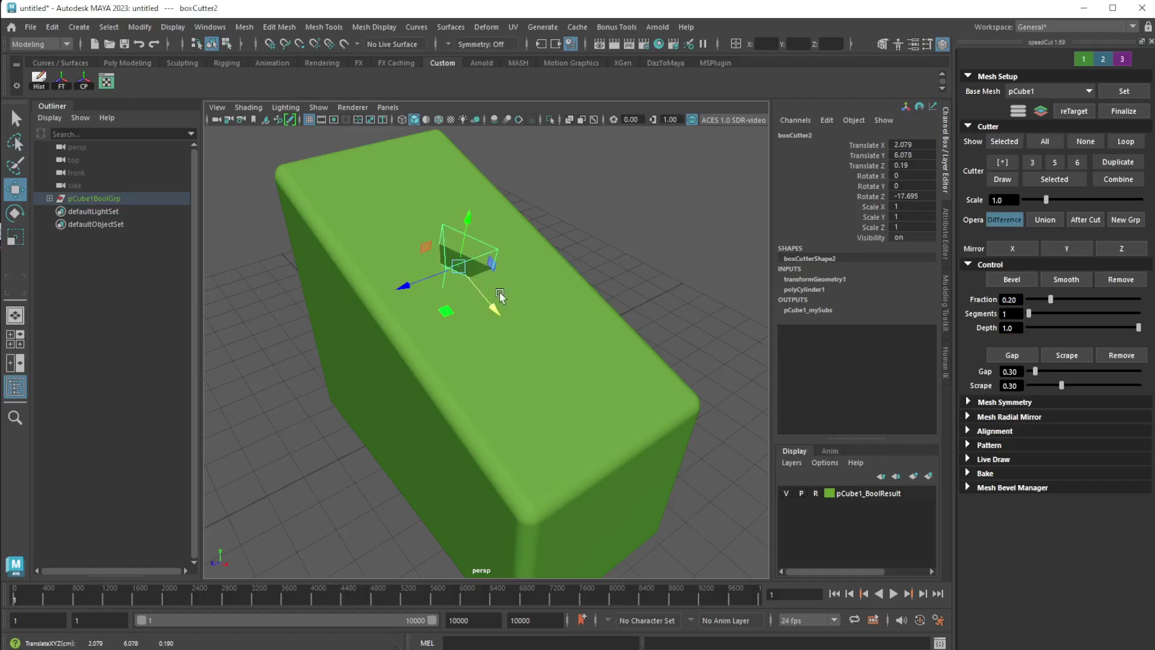
left_click(618, 288)
Step: Place a box cutter on the sloped top face and lift it partly out of the surface
left_click(1002, 162)
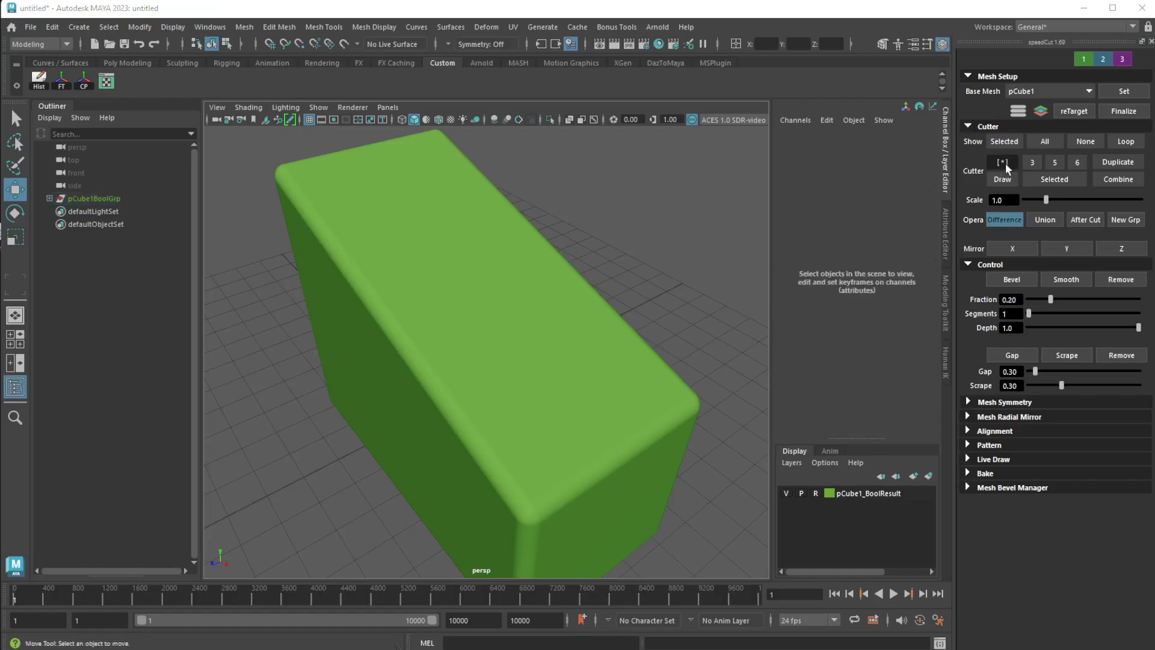
left_click_drag(419, 234, 450, 274)
mouse_move(477, 353)
left_mouse_down("alt")
mouse_move(503, 369)
mouse_move(489, 355)
left_mouse_up("alt")
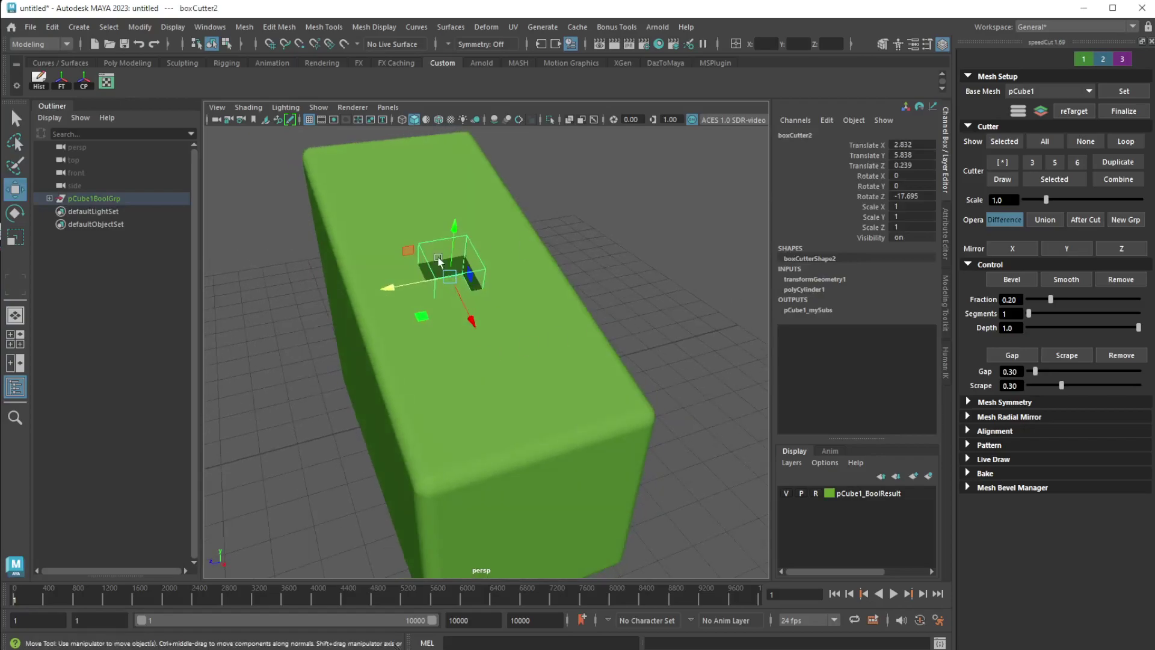
left_click_drag(438, 260, 440, 247)
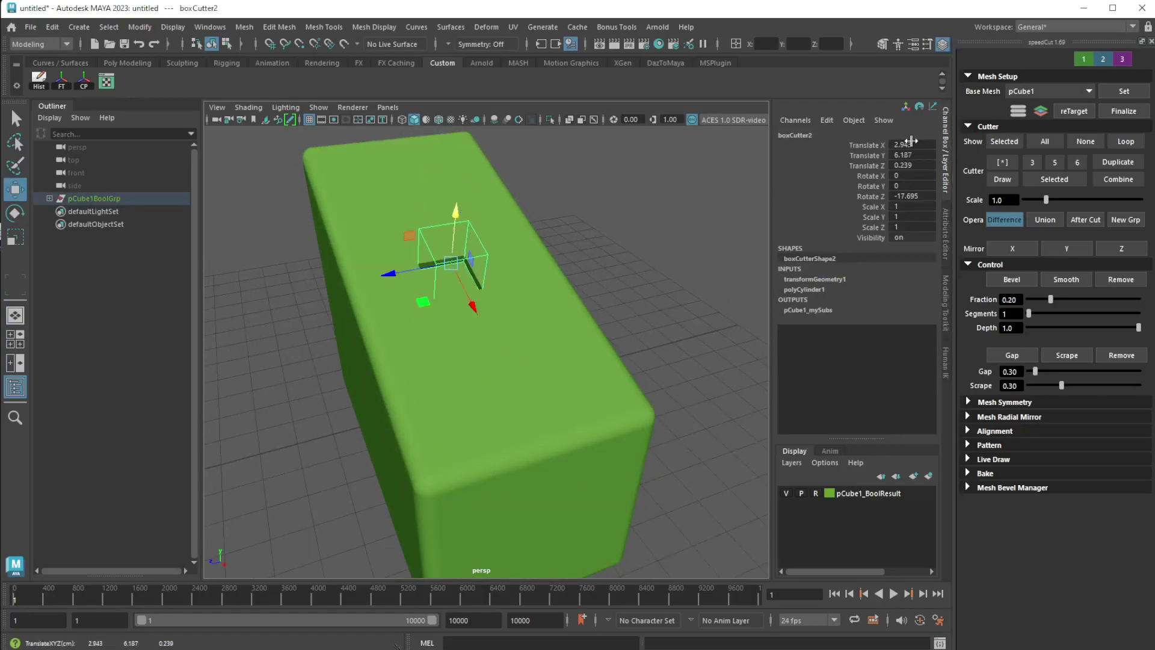
Step: Reset the box cutter's translation and rotation to 0 and raise it to about 6.39 in Translate Y
left_click_drag(911, 140, 921, 195)
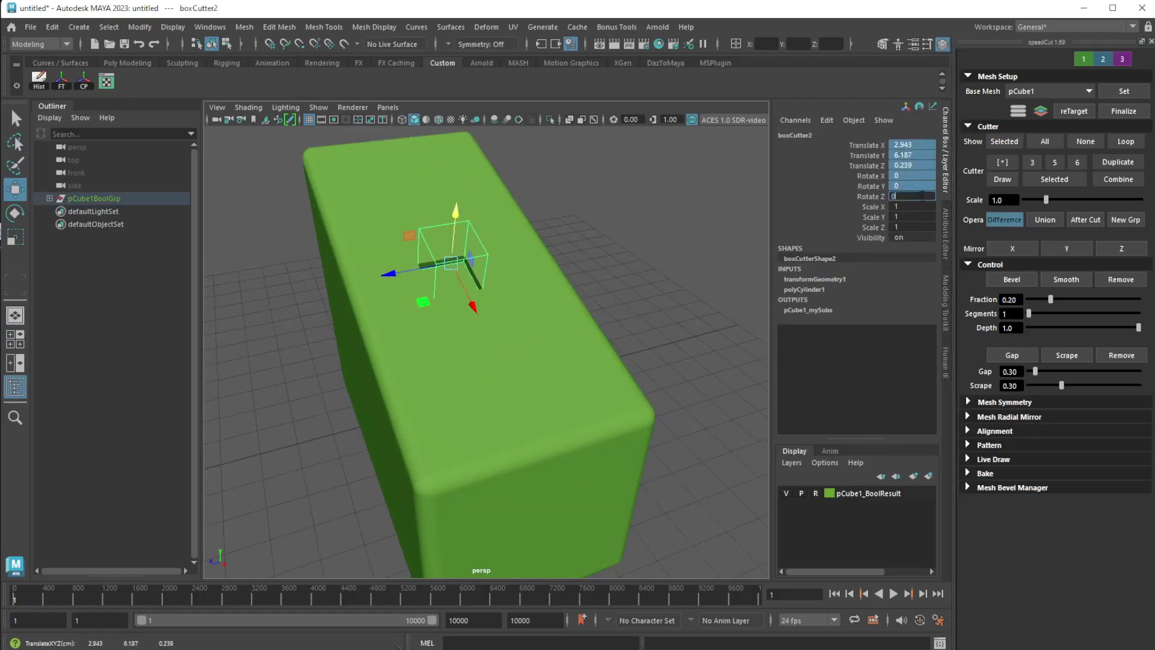
key("Return")
left_click_drag(430, 361, 399, 127)
Step: Stretch the box cutter along X to a scale of about 6.02
left_click_drag(402, 181, 771, 314, "alt")
key("r")
key("w")
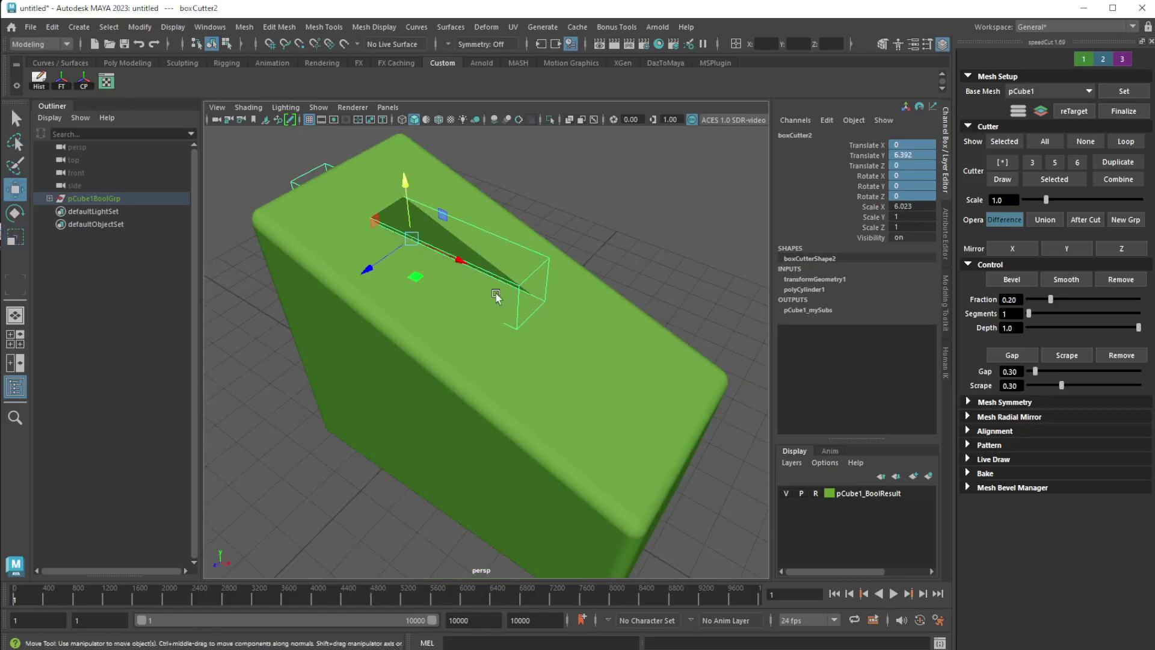
Step: Tilt the cutter about -20.2 degrees in Z and position it at about X 2.49, Y 6.30 along the slope
left_click_drag(449, 260, 547, 270)
key("e")
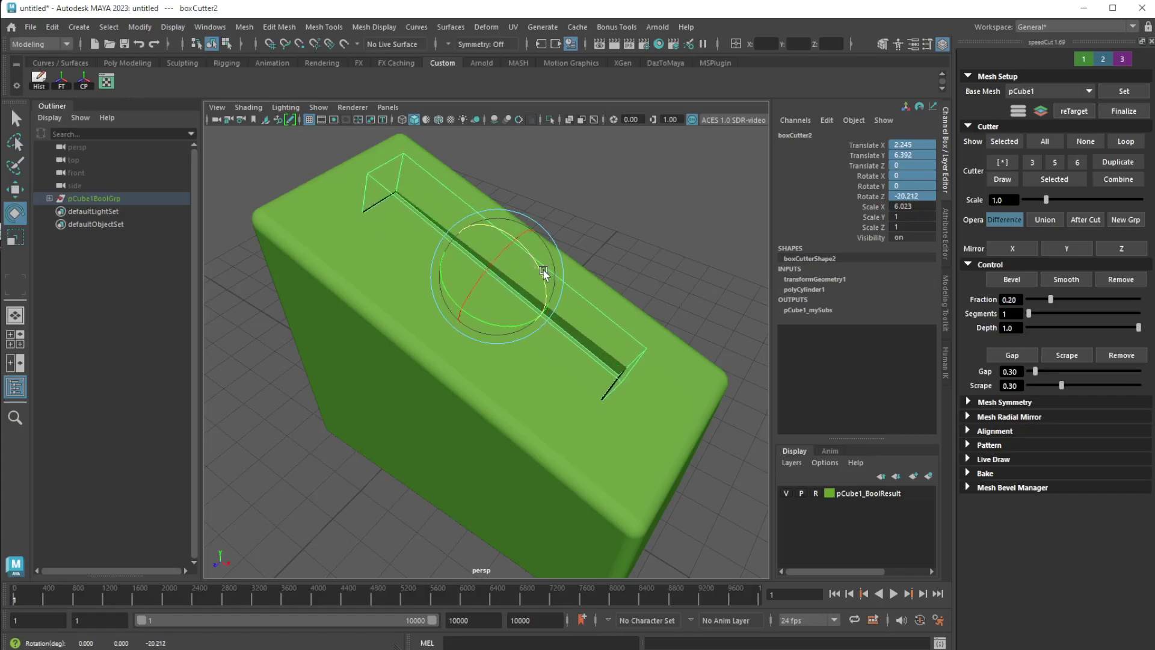
key("q")
key("w")
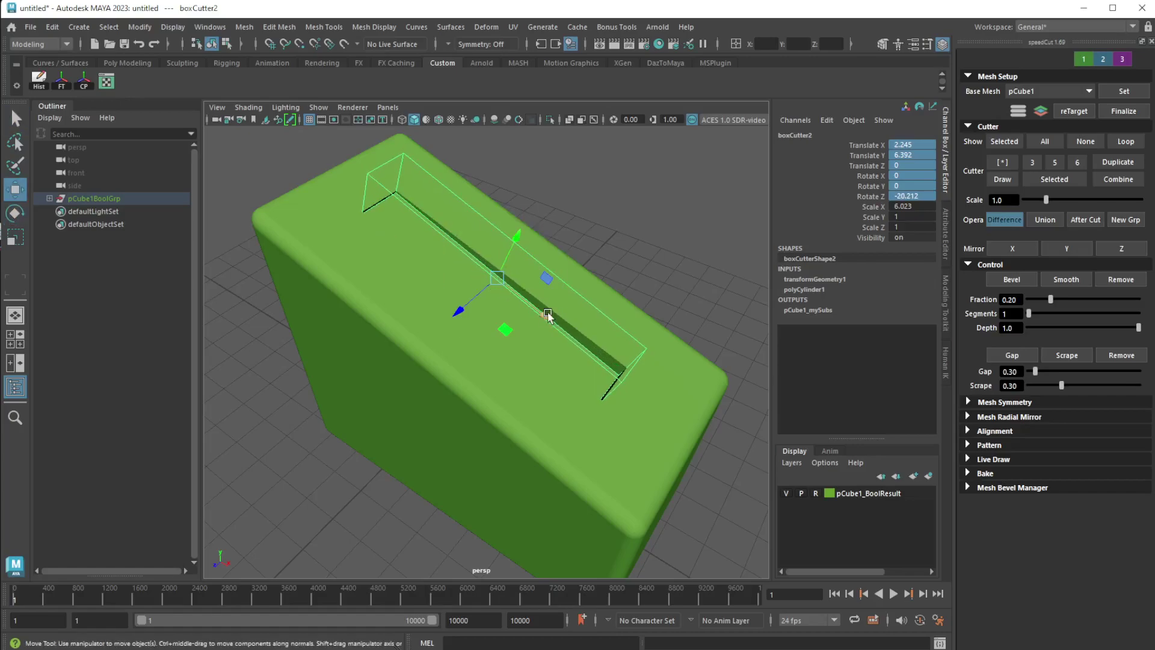
left_click_drag(548, 314, 559, 323)
Step: Widen the cutter's upper end by scaling its end vertices along Z, and return to object selection
middle_click_drag(572, 261, 602, 265, "alt")
right_click_drag(478, 184, 479, 186)
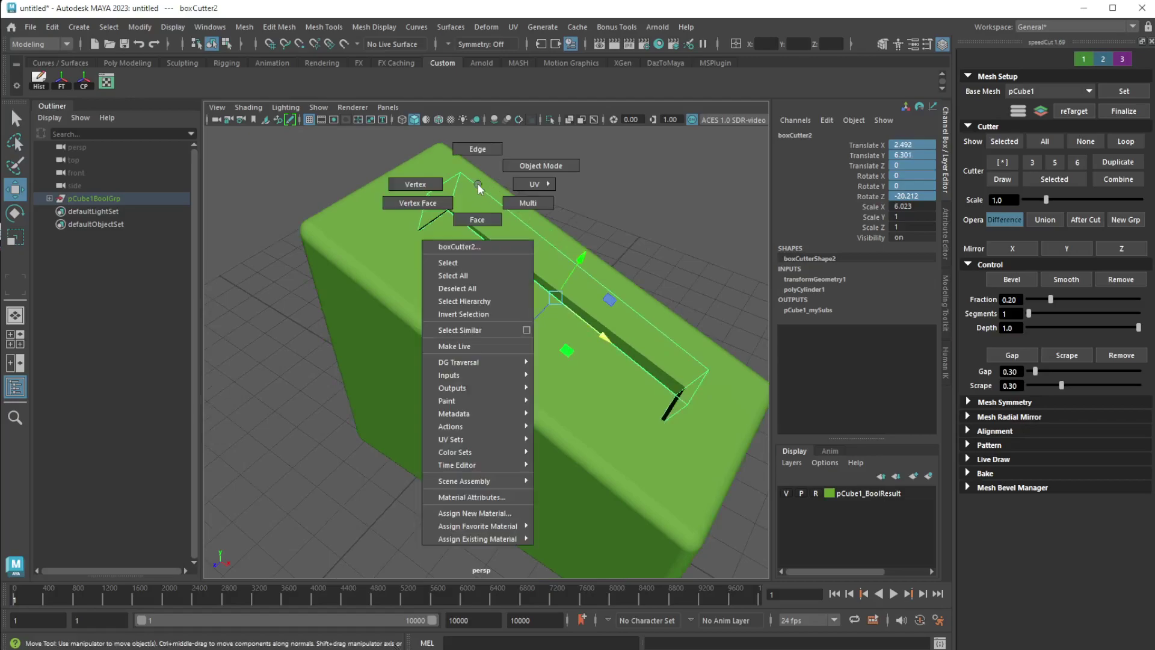
left_click(415, 184)
left_click_drag(410, 145, 483, 285)
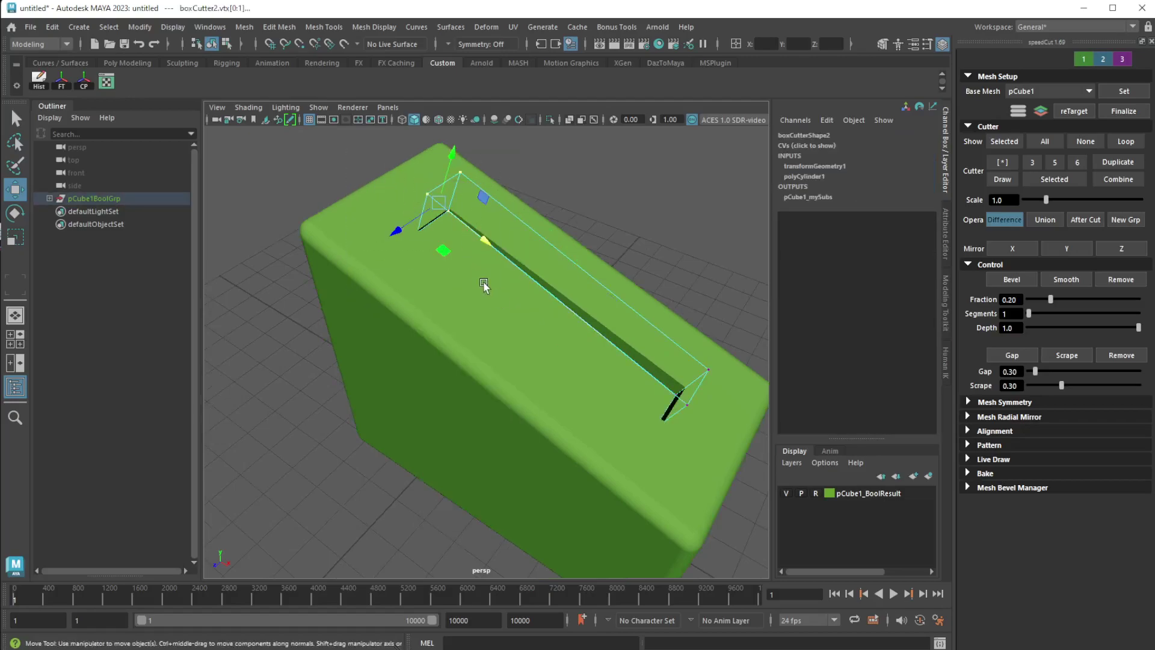
key("r")
left_click_drag(465, 238, 247, 219, "alt")
left_click_drag(367, 327, 482, 315, "alt")
middle_click_drag(576, 281, 554, 297, "alt")
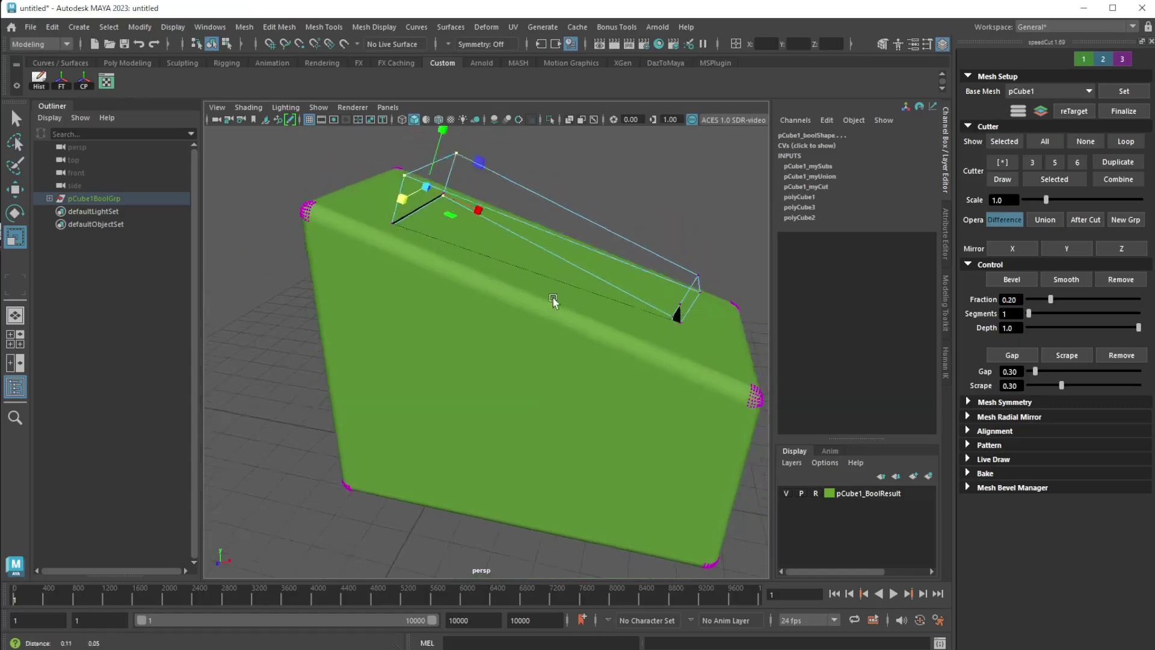
mouse_move(554, 298)
left_mouse_down("alt")
mouse_move(526, 336)
mouse_move(540, 280)
left_mouse_up("alt")
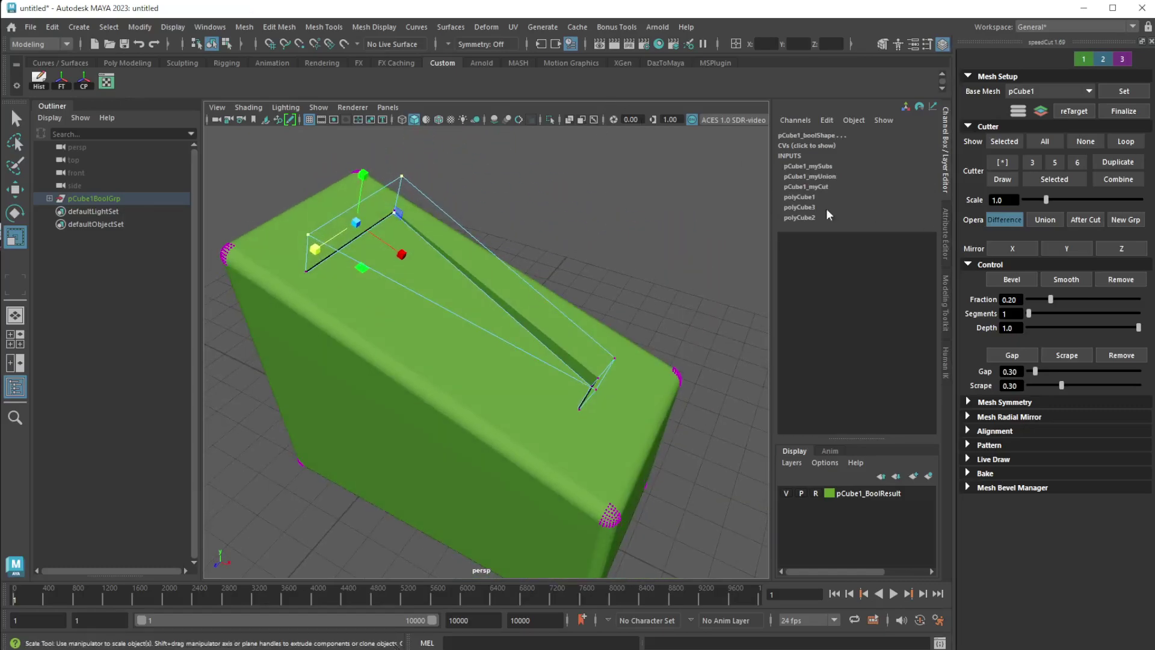
left_click(211, 44)
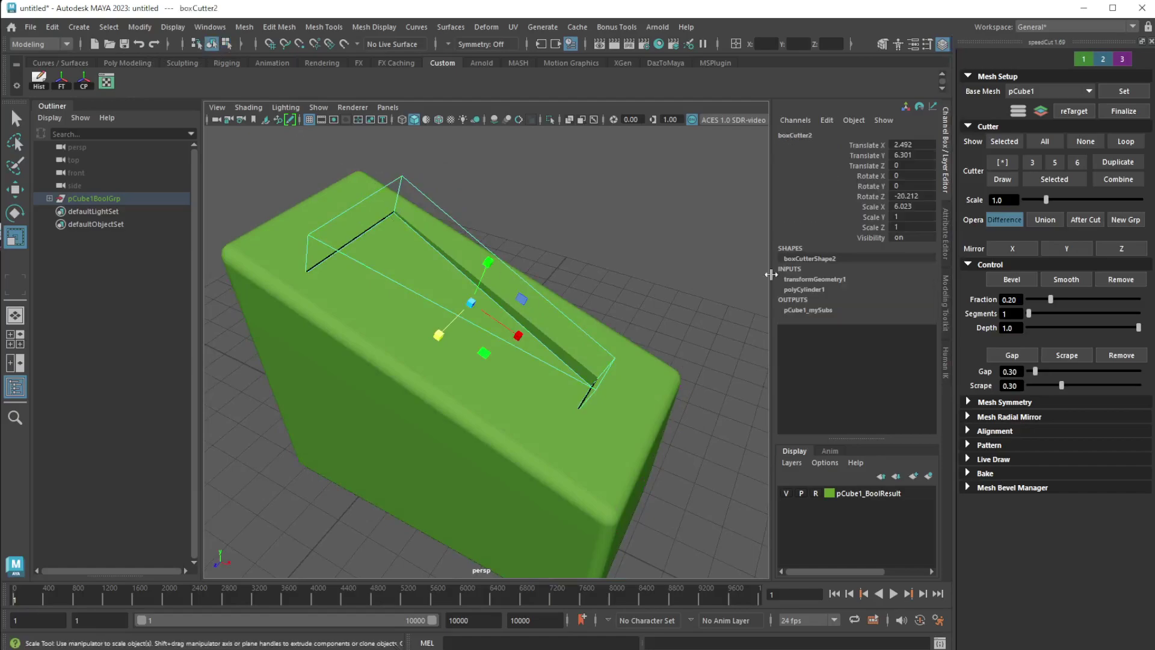
Step: Bevel the cutter's corner edges with a fraction of 0.50 and 5 segments
left_click(1013, 280)
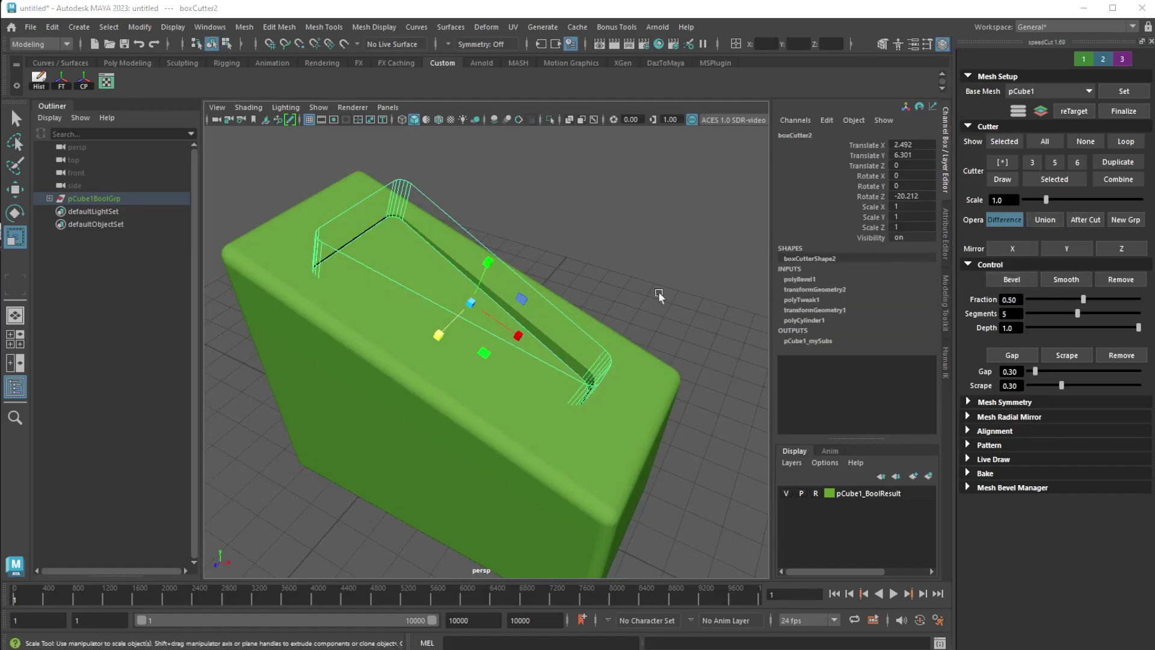
left_click_drag(565, 283, 536, 252, "alt")
scroll(600, 310, "up", 3)
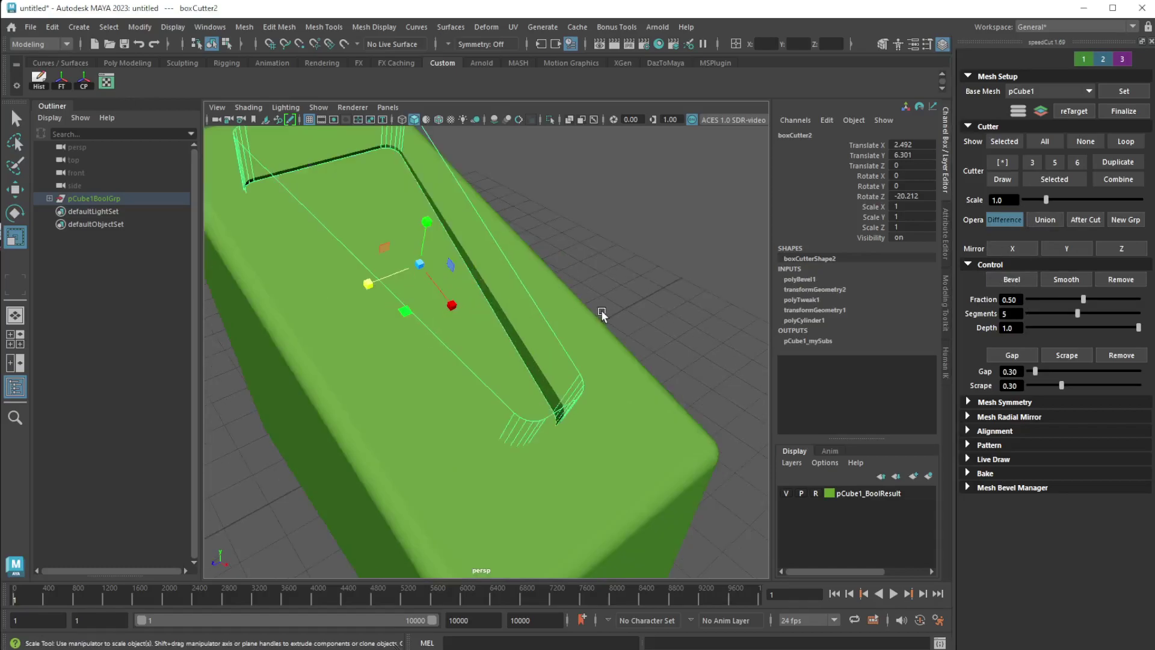
scroll(601, 309, "down", 3)
Step: Apply the Smooth bevel to the cutter and set its fraction to 0.33 and segments to 9
left_click(1068, 280)
scroll(557, 245, "up", 3)
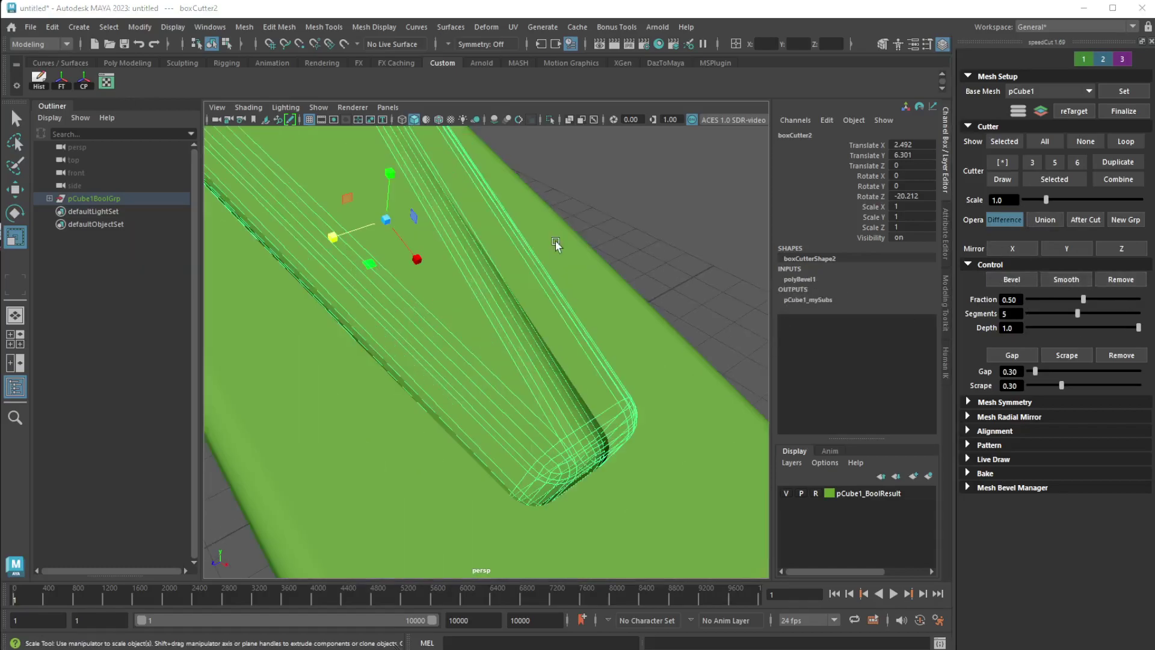
key("f")
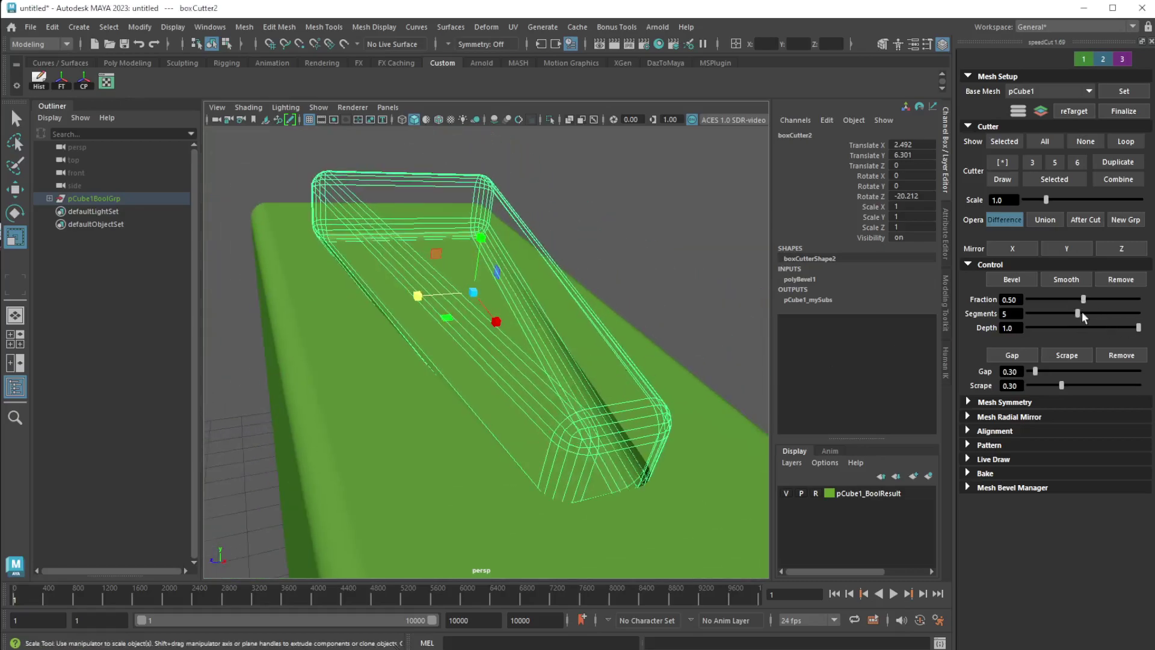
mouse_move(1077, 314)
left_mouse_down()
mouse_move(1127, 313)
mouse_move(1063, 304)
left_mouse_up()
left_click_drag(457, 319, 596, 340, "alt")
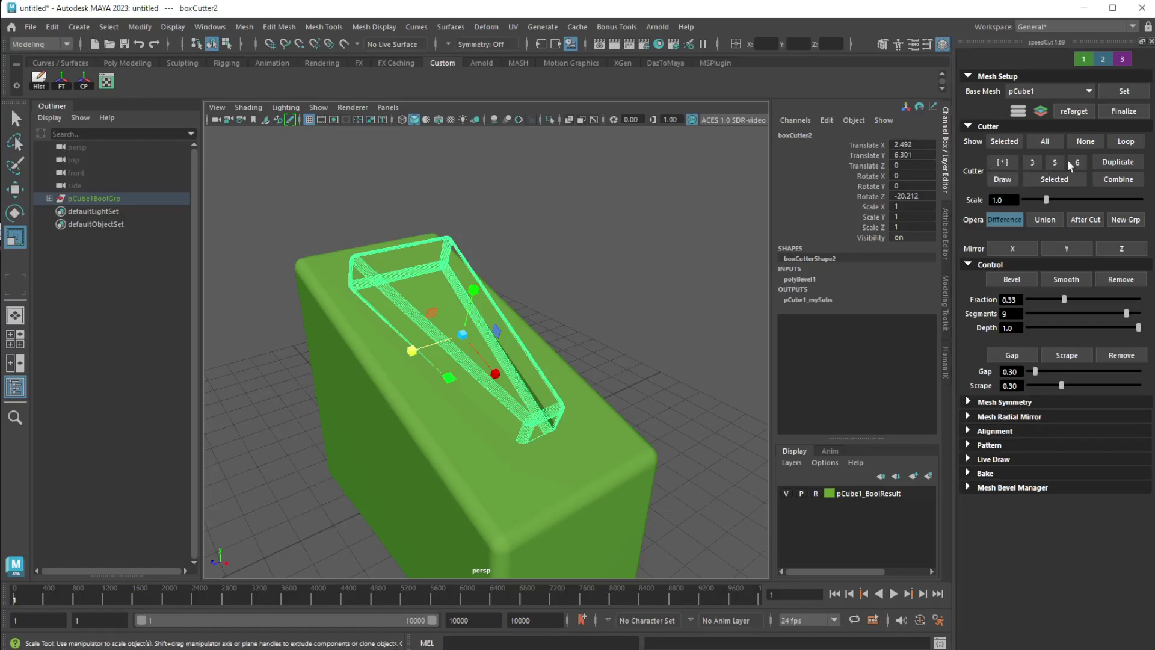
Step: Draw a box cutter over the sloped top, covering the tapered recess, with SpeedCut's Draw cutter
left_click(1003, 176)
left_click_drag(573, 265, 528, 276, "alt")
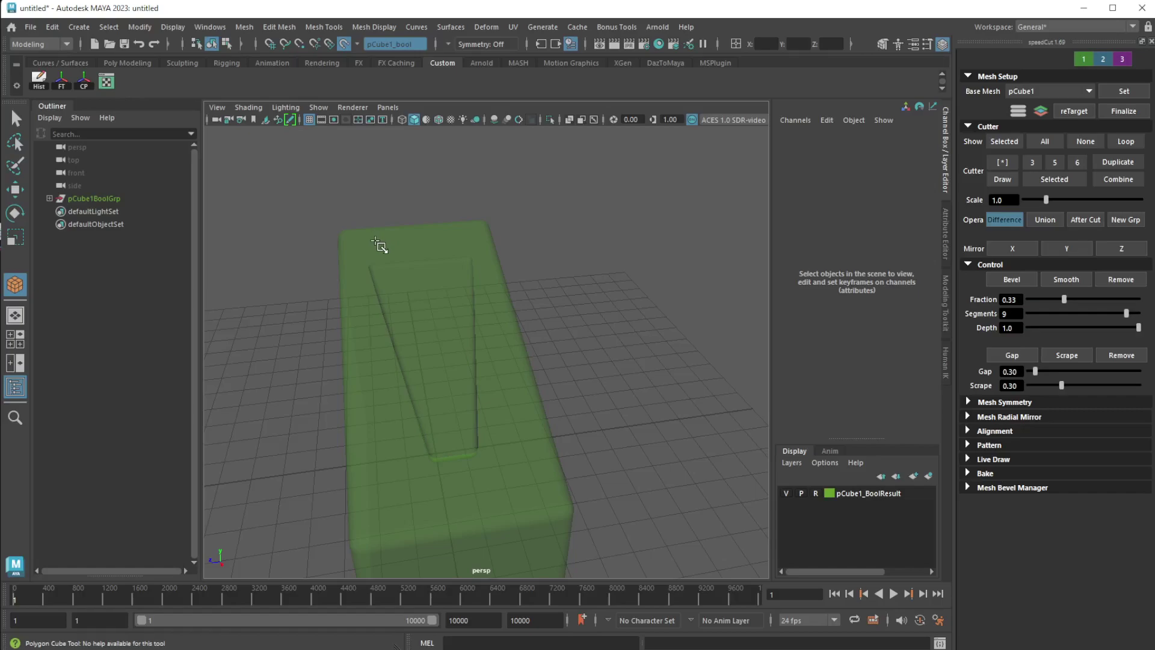
left_click_drag(378, 245, 505, 448)
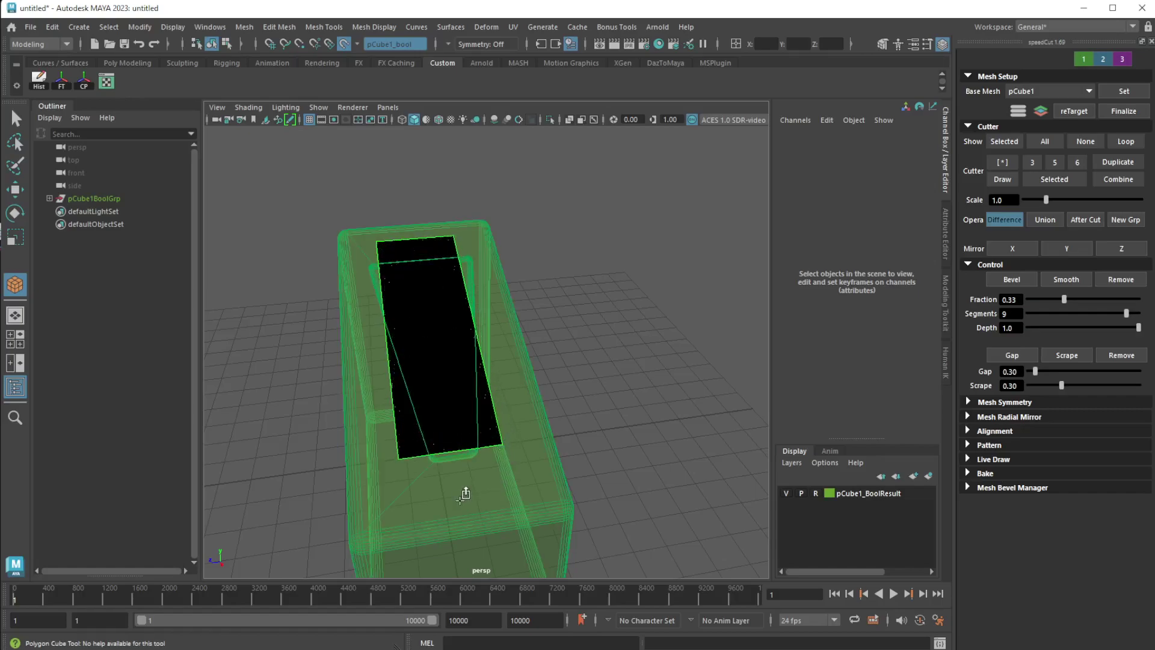
left_click_drag(465, 493, 458, 381)
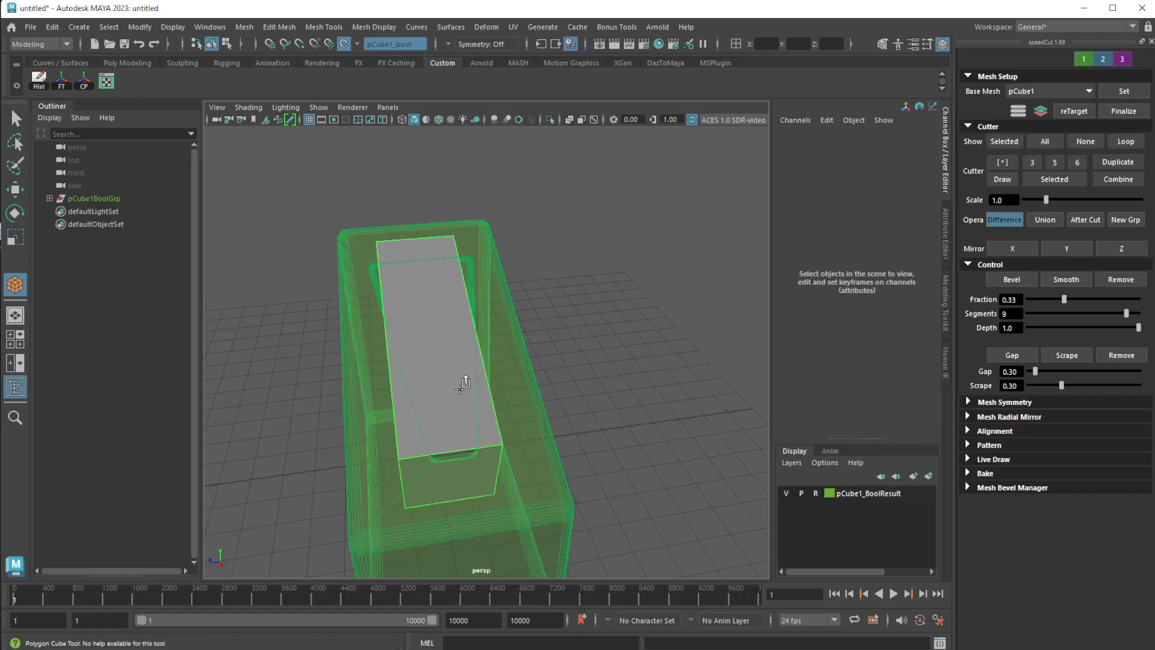
key("w")
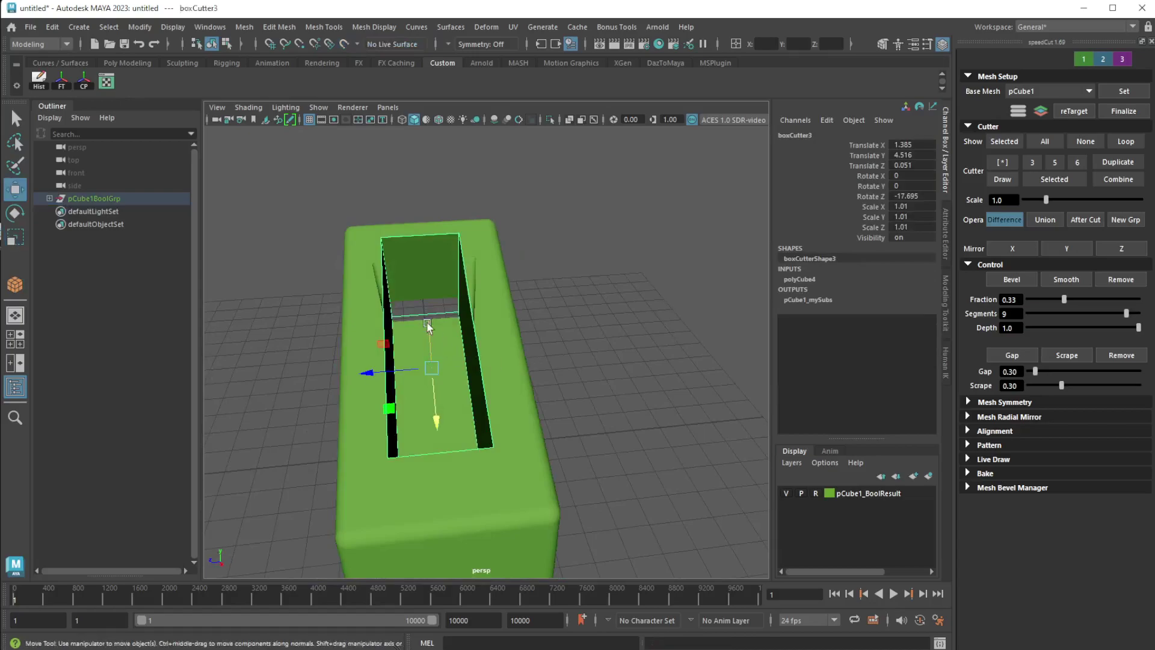
Step: Move the new cutter to about X 2.30, Y 7.39, Z -2.49, beside the slope, and rotate it about -120 degrees in X
left_click_drag(428, 325, 399, 184)
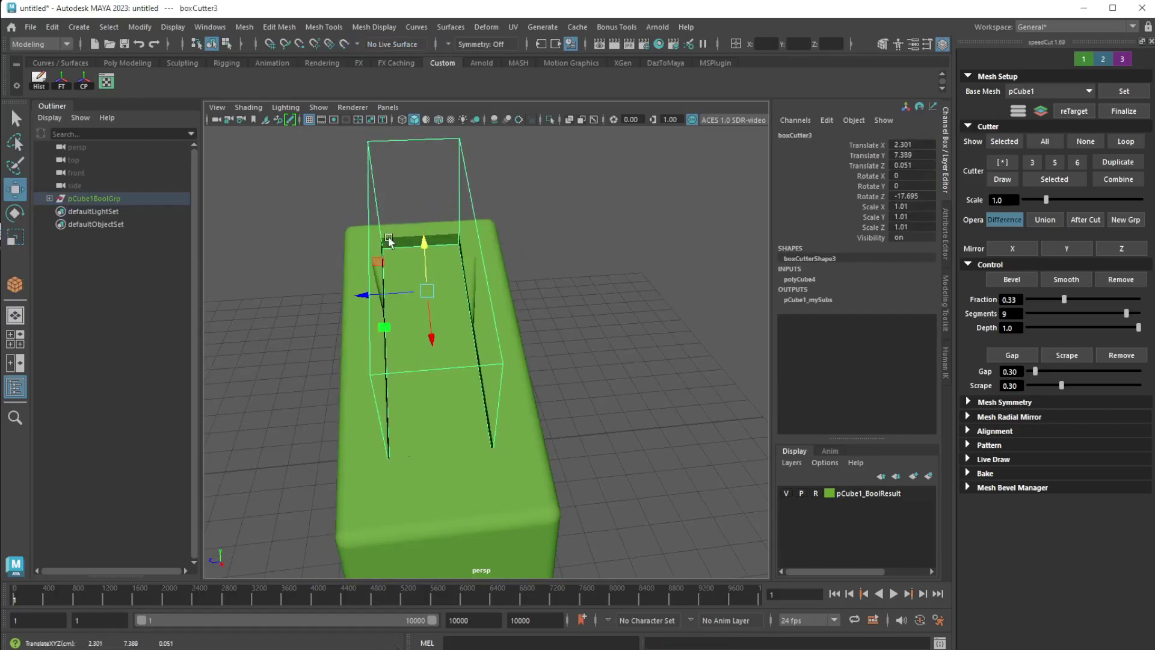
left_click_drag(516, 359, 559, 330, "alt")
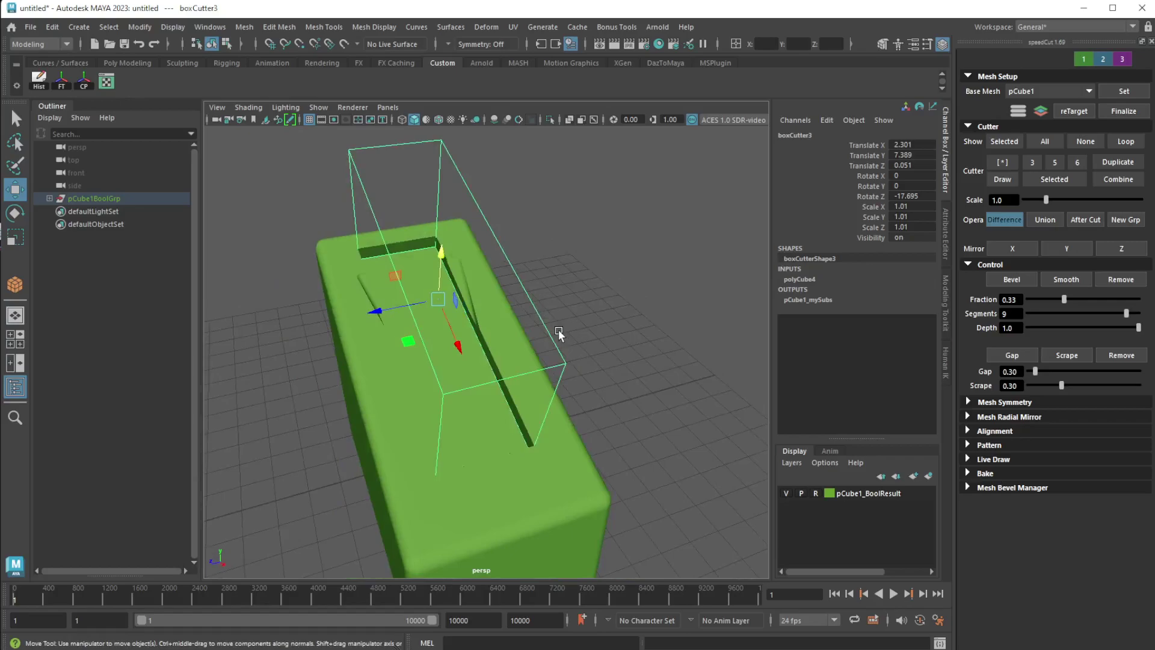
left_click_drag(372, 315, 694, 259)
key("e")
key("w")
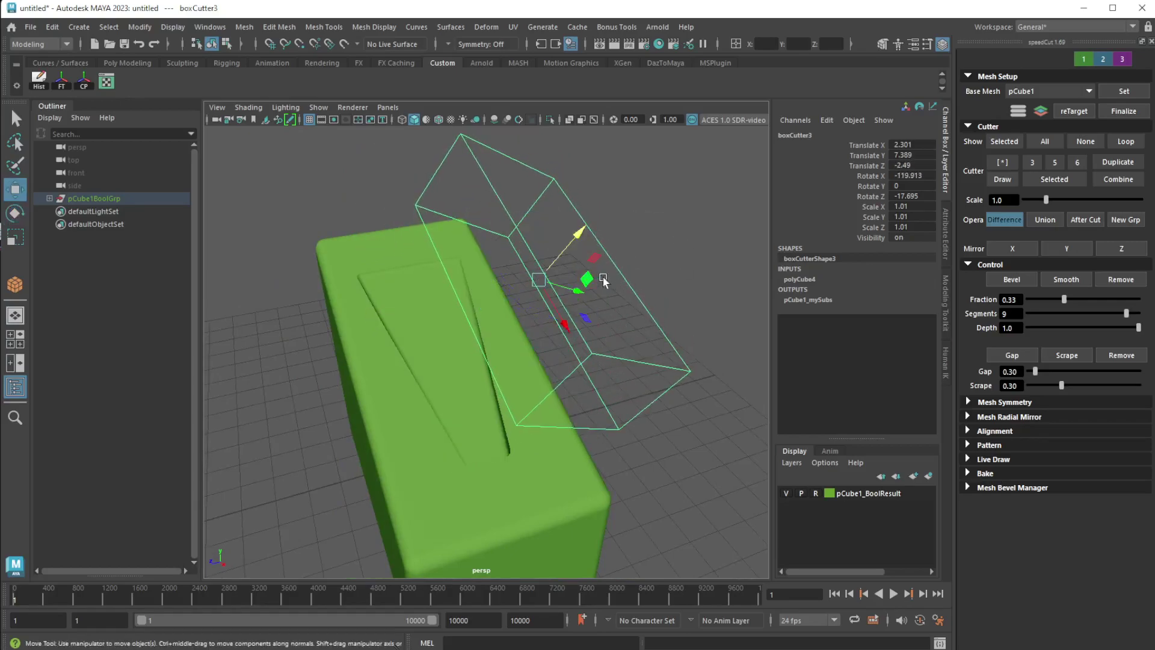
Step: Reposition the side cutter to about X 2.15, Y 6.90, Z -2.20 and rotate it to about -2.5 degrees in Y and -22.1 in Z
left_click_drag(579, 231, 542, 322)
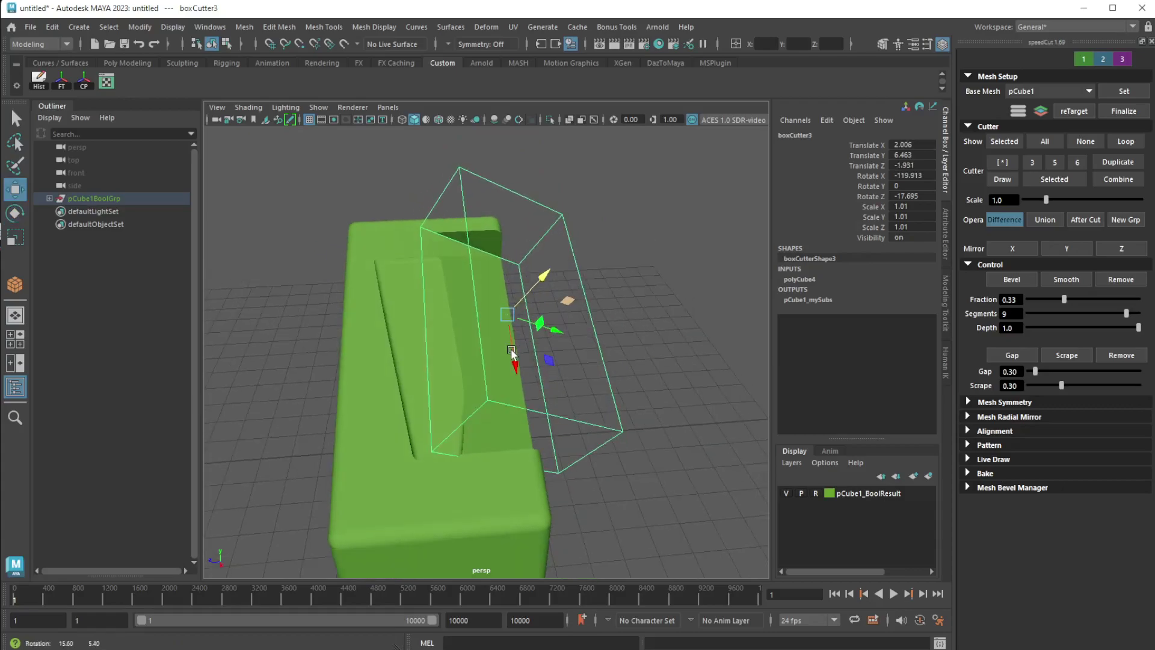
left_click_drag(544, 275, 556, 262)
key("e")
mouse_move(547, 327)
left_mouse_down()
mouse_move(529, 335)
mouse_move(548, 332)
left_mouse_up()
left_click_drag(671, 291, 563, 311, "alt")
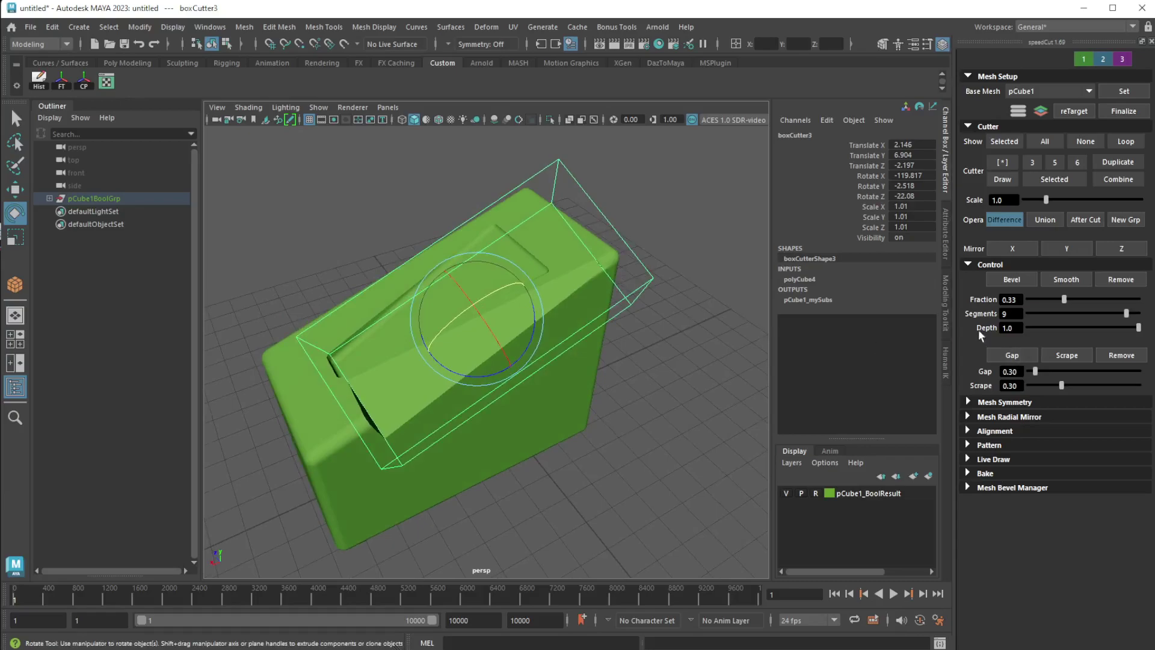
Step: Apply Bevel and Smooth to the side cutter with 7 segments, and scale it to about 0.96 in Y
left_click(1006, 280)
left_click(1063, 281)
left_click_drag(493, 385, 586, 374, "alt")
key("r")
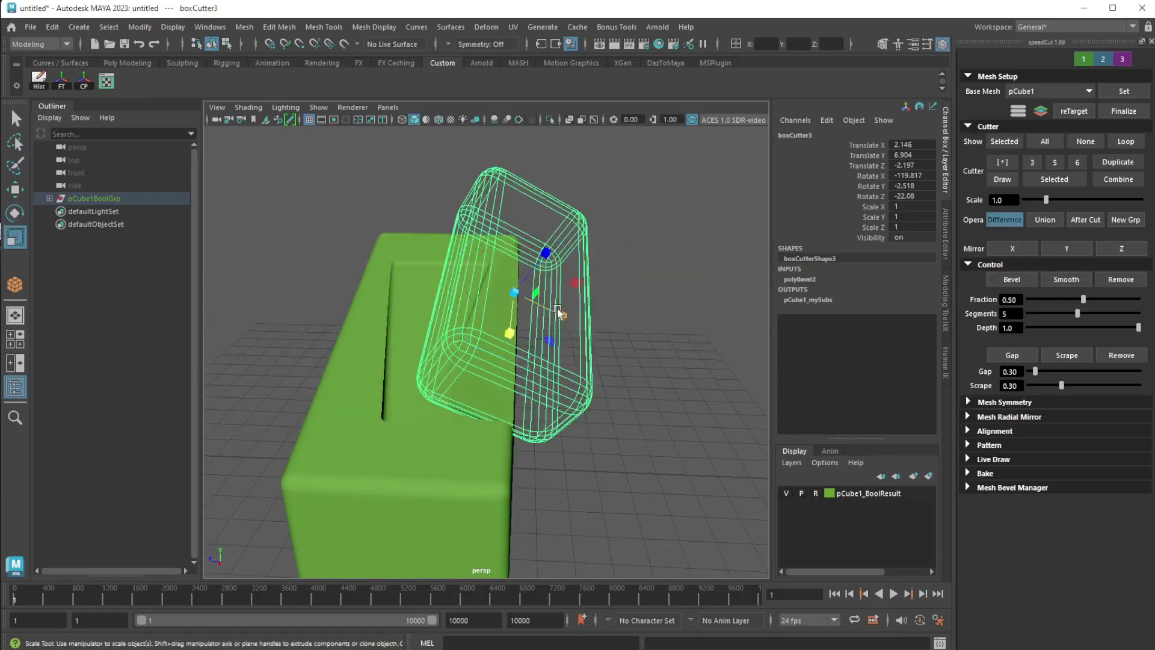
mouse_move(562, 316)
left_mouse_down()
mouse_move(526, 319)
mouse_move(558, 317)
left_mouse_up()
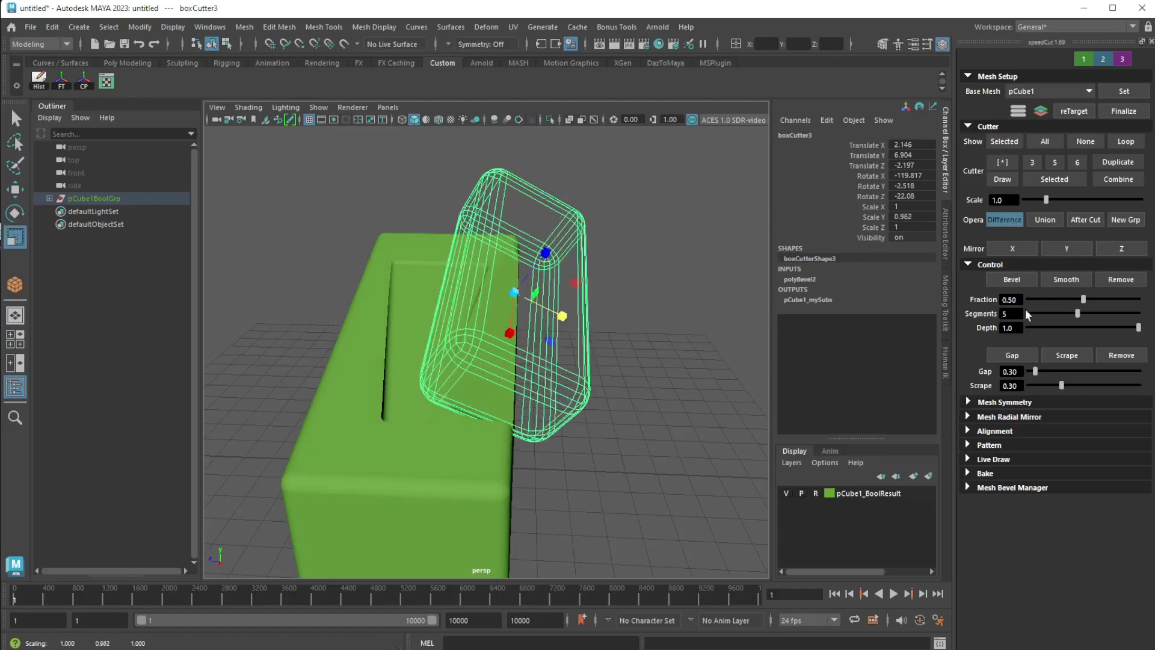
left_click_drag(1078, 312, 1101, 313)
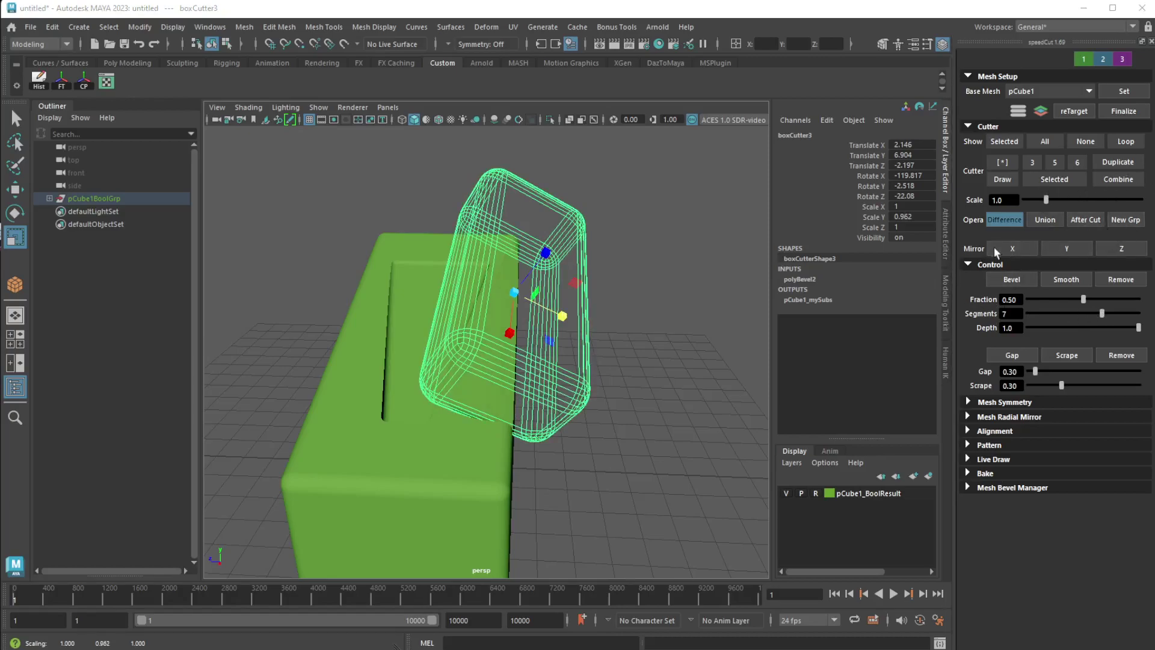
Step: Mirror the rounded side cutter across Z onto the opposite edge of the slope, and deselect it
left_click(1127, 250)
mouse_move(605, 338)
left_mouse_down("alt")
mouse_move(581, 331)
mouse_move(616, 324)
left_mouse_up("alt")
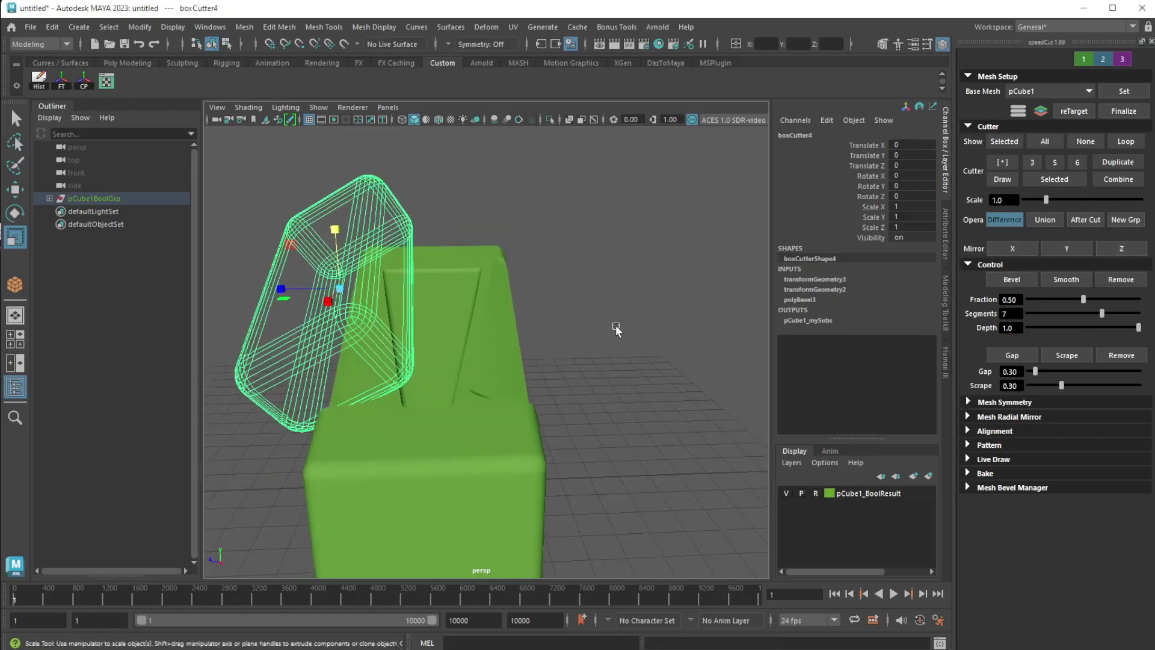
left_click(615, 325)
left_click_drag(465, 407, 602, 352, "alt")
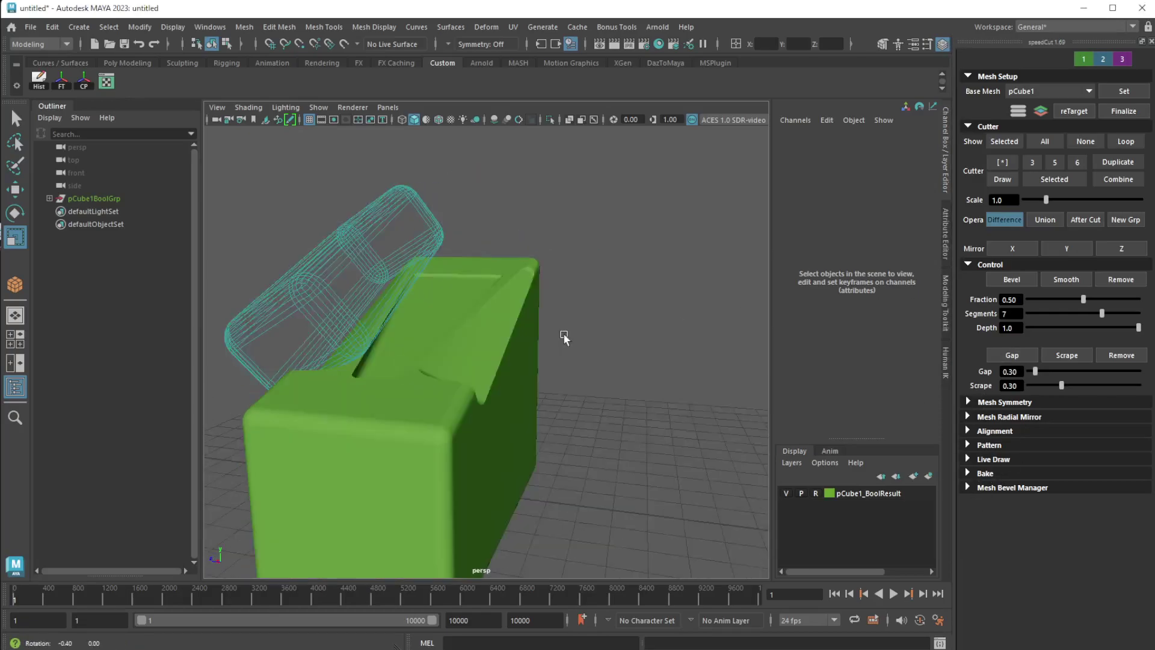
left_click_drag(564, 337, 465, 328, "alt")
middle_click_drag(465, 328, 524, 308, "alt")
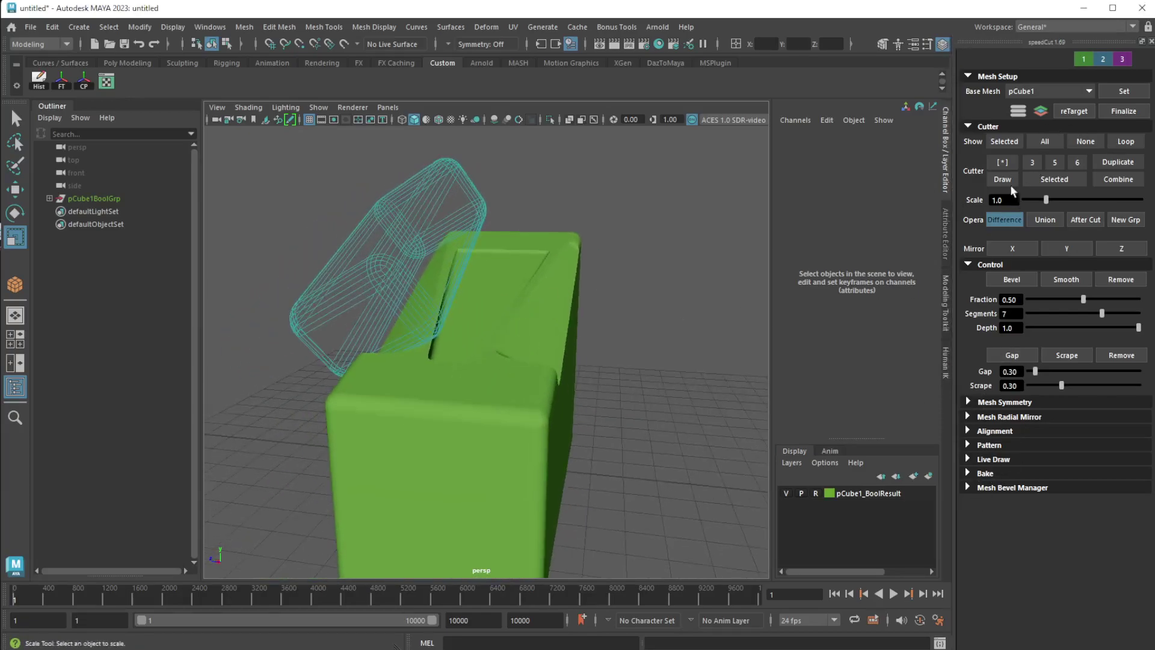
Step: Place a three-sided cutter on the block's front and reset its translation and rotation values to 0
left_click(1033, 162)
left_click_drag(442, 392, 514, 393)
left_click_drag(905, 145, 916, 194)
type("0")
key("Return")
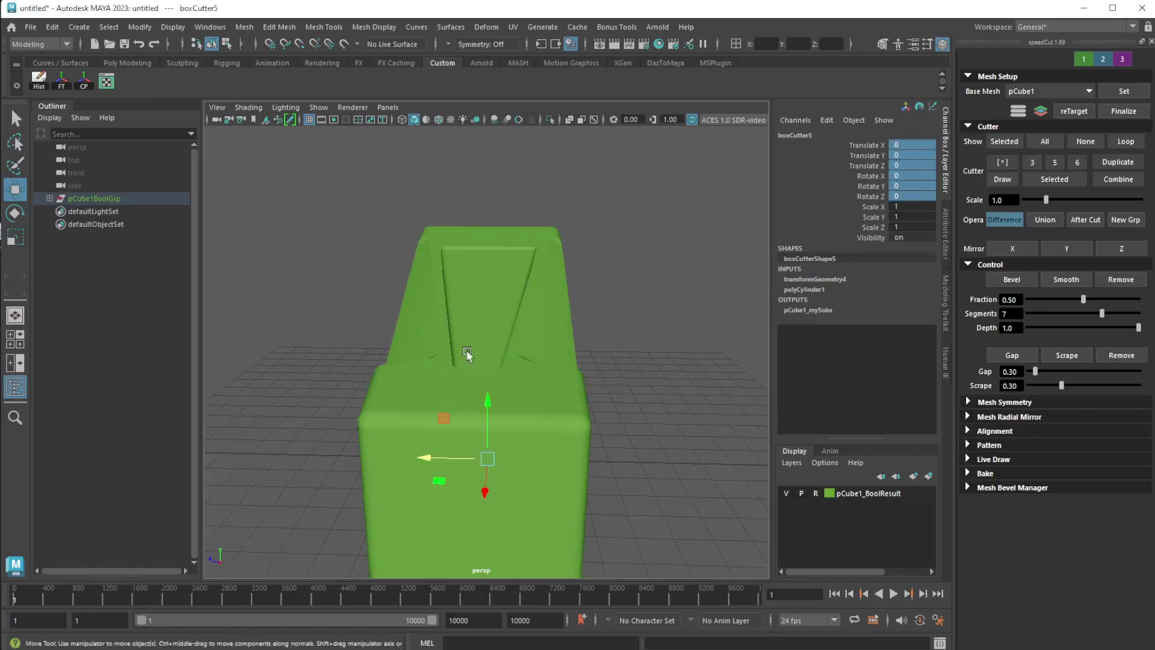
Step: Raise the triangular cutter to about Y 6.93 and tilt it about -20.6 degrees in Z
left_click_drag(483, 402, 486, 181)
left_click_drag(488, 304, 569, 325, "alt")
scroll(434, 281, "up", 3)
middle_click_drag(438, 265, 576, 425, "alt")
mouse_move(576, 426)
left_mouse_down("alt")
mouse_move(562, 460)
mouse_move(556, 432)
left_mouse_up("alt")
key("e")
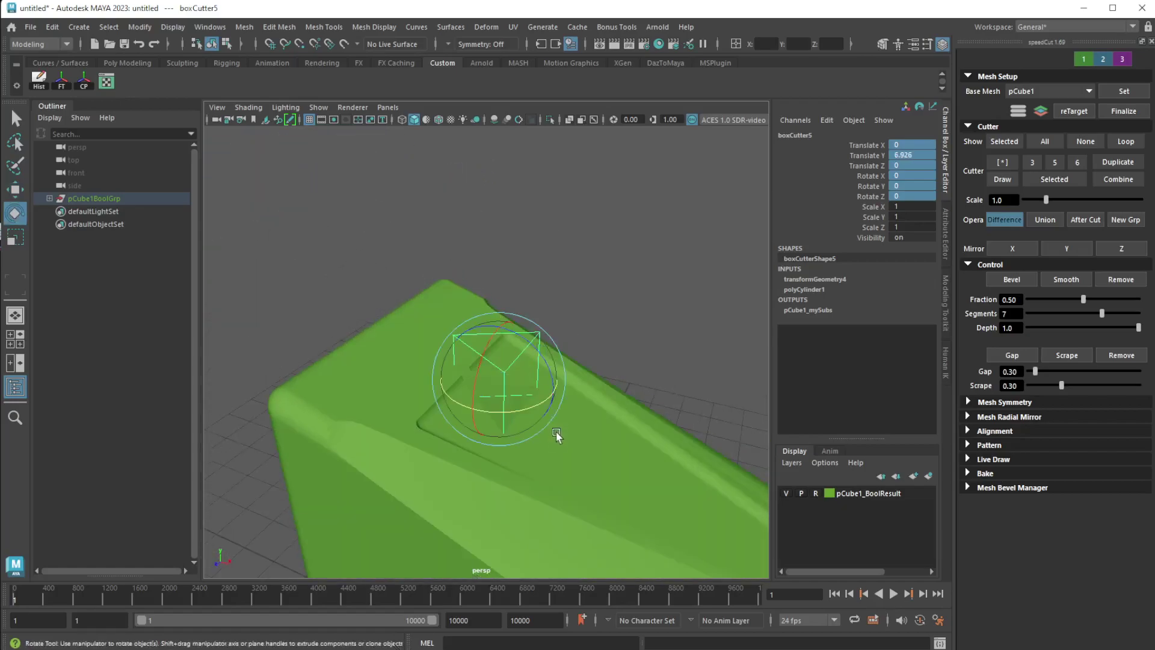
left_click_drag(536, 345, 551, 355)
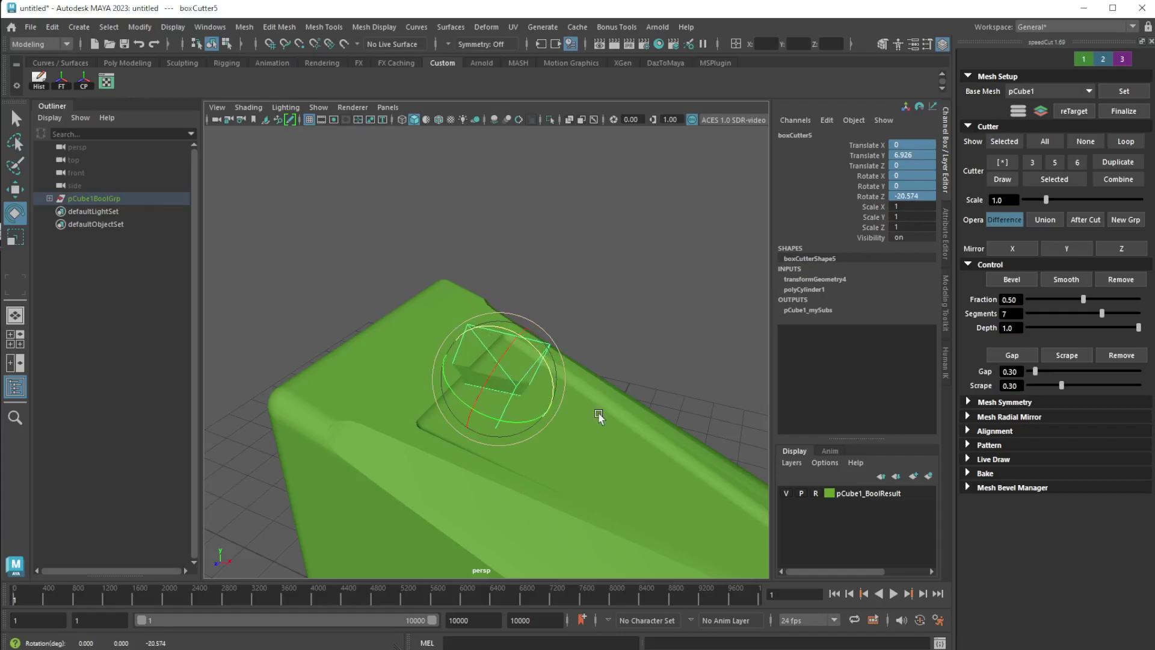
left_click_drag(598, 414, 601, 319, "alt")
Step: Apply Bevel and Smooth to the triangular cutter with a fraction of 0.39 and 7 segments
left_click(1020, 278)
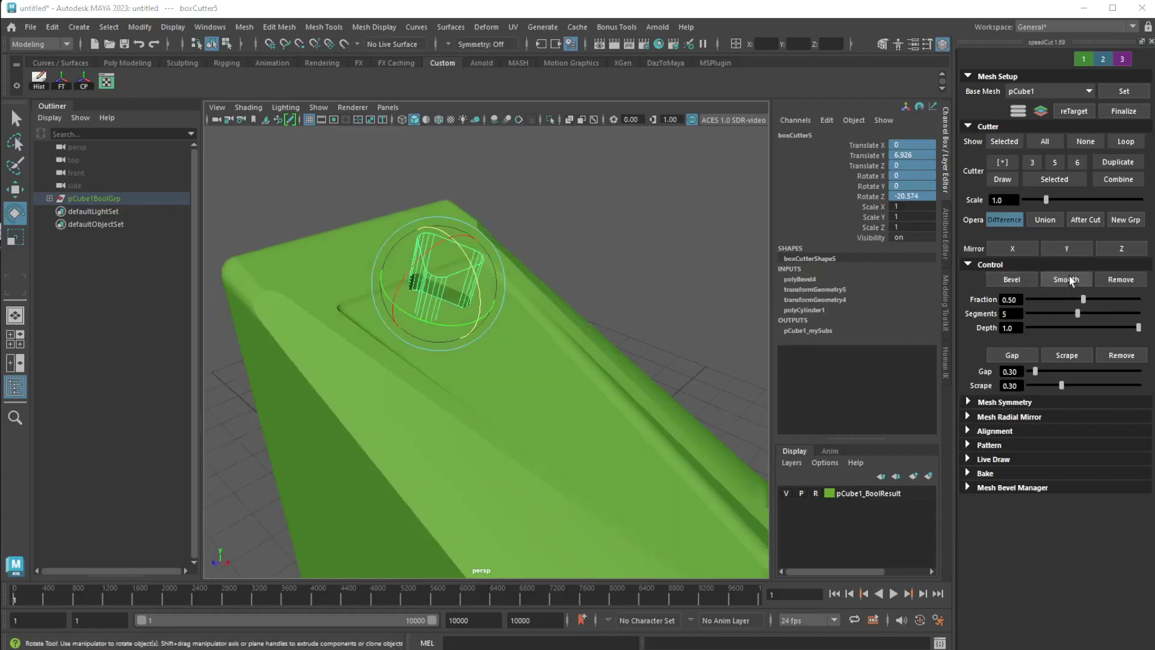
left_click(1070, 281)
mouse_move(1083, 300)
left_mouse_down()
mouse_move(1102, 300)
mouse_move(1071, 303)
mouse_move(1101, 313)
left_mouse_up()
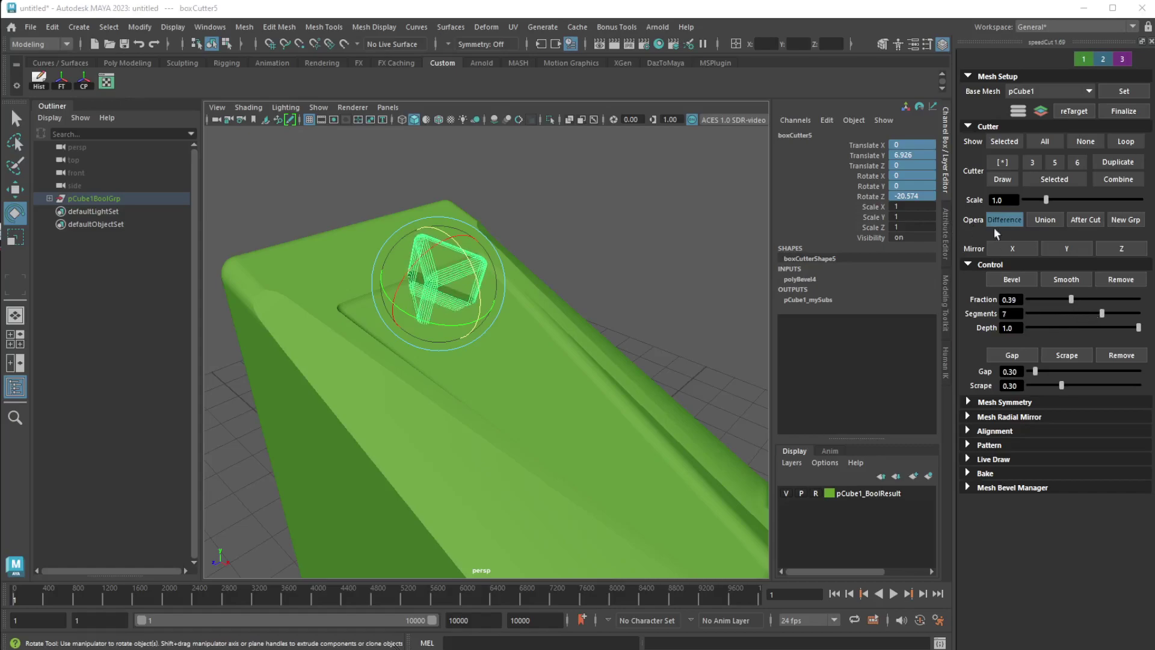
left_click_drag(409, 337, 605, 329, "alt")
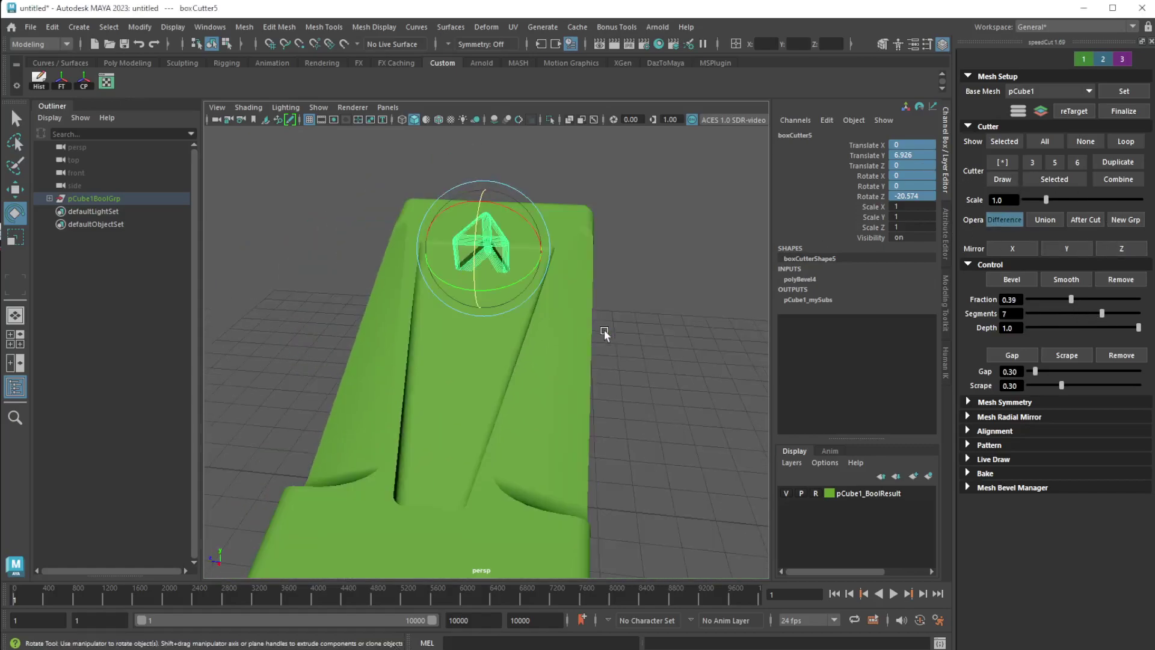
Step: With all cutters shown, try rotating one large side cutter about X, and undo the rotation
left_click(1046, 142)
left_click(701, 301)
left_click_drag(521, 415, 544, 391, "alt")
left_click_drag(573, 226, 643, 217)
key("ctrl+z")
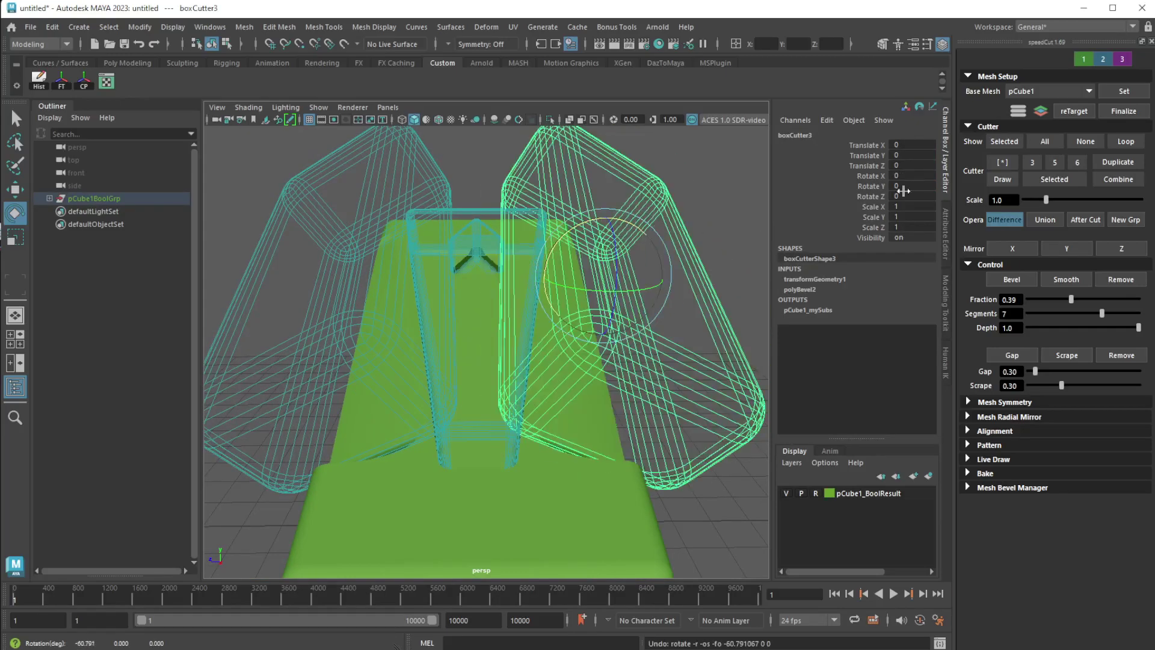
Step: Select the triangular cutter and show only that cutter on the carved block
left_click(1087, 141)
left_click(1004, 142)
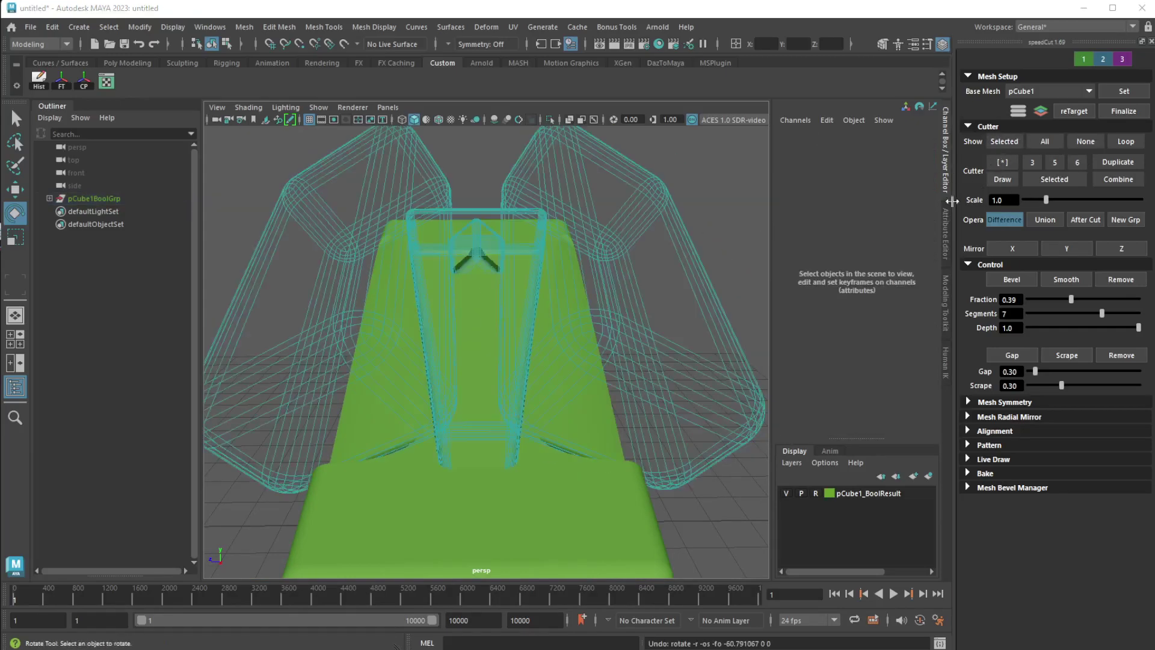
left_click(479, 227)
left_click(998, 143)
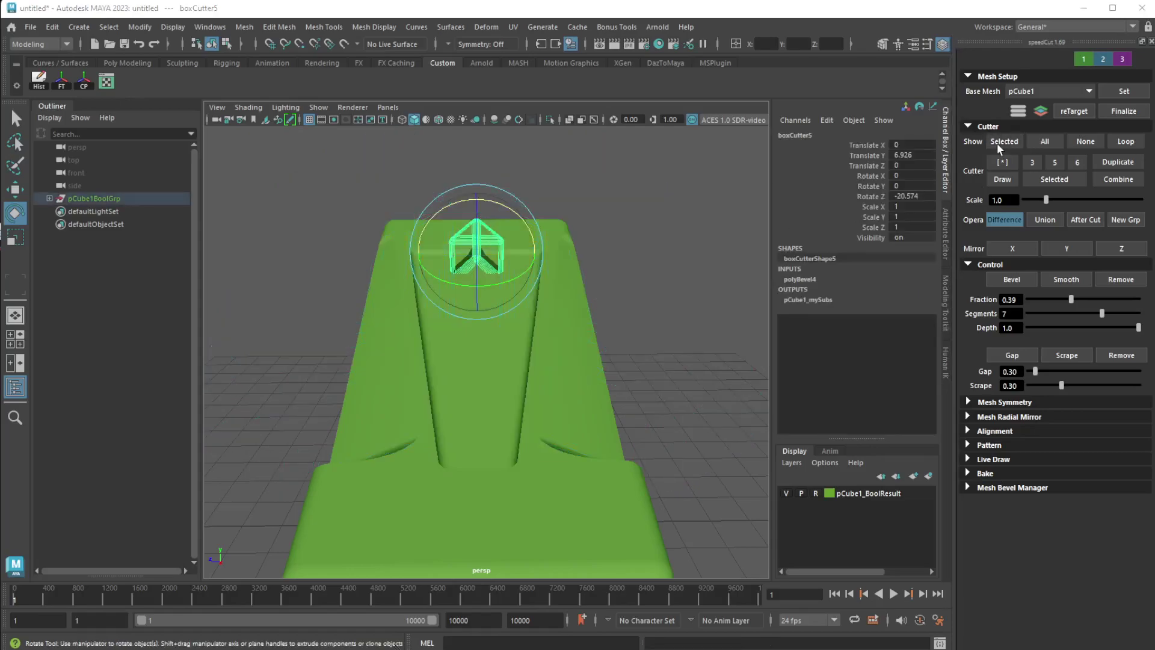
left_click_drag(723, 249, 602, 260, "alt")
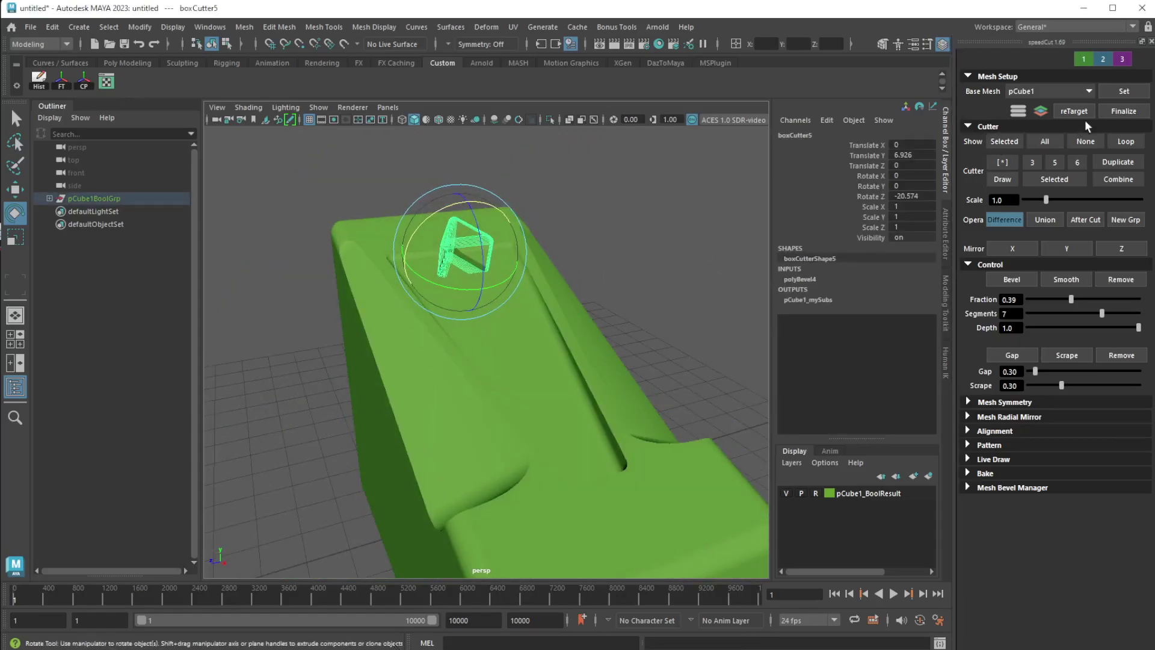
Step: Show all cutters around the block, and hide them all to inspect the carved shape
left_click(1045, 142)
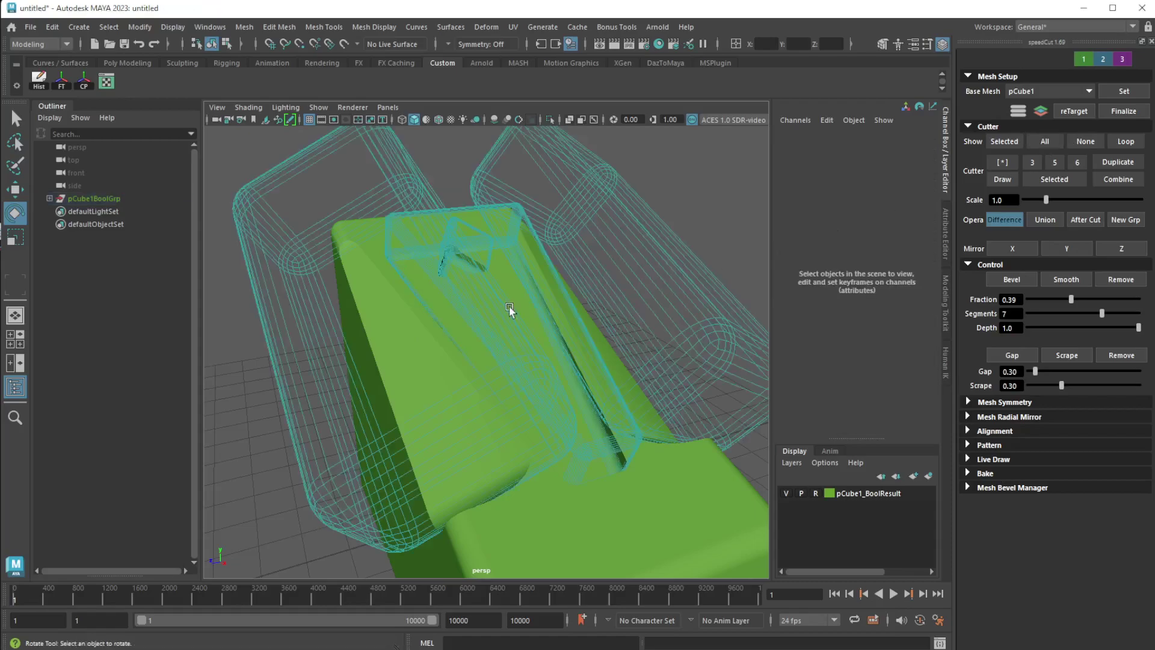
left_click_drag(509, 306, 638, 304, "alt")
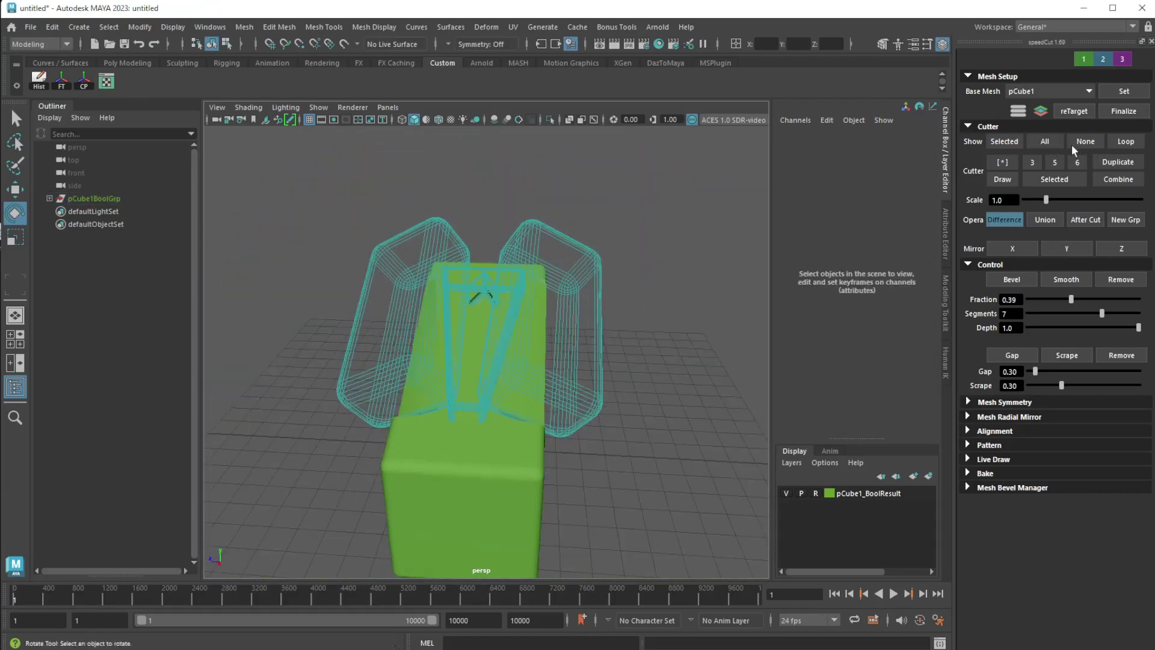
left_click(1103, 141)
left_click_drag(596, 337, 510, 366, "alt")
left_click_drag(577, 313, 524, 340, "alt")
Step: Finalize the boolean result of pCube1 into a single mesh, and deselect it to inspect the surface
left_click(1123, 112)
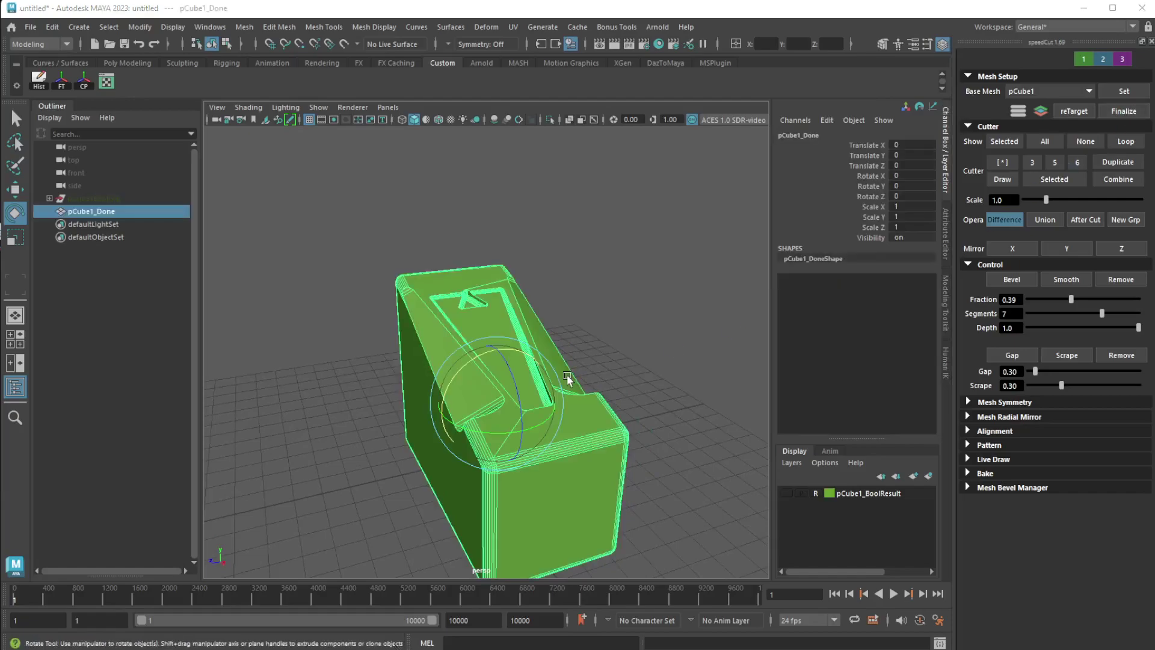
scroll(566, 379, "up", 2)
left_click_drag(552, 377, 503, 377, "alt")
left_click(640, 291)
mouse_move(572, 424)
left_mouse_down("alt")
mouse_move(426, 430)
mouse_move(533, 356)
mouse_move(627, 326)
mouse_move(669, 411)
mouse_move(495, 388)
mouse_move(498, 308)
mouse_move(594, 270)
mouse_move(613, 282)
mouse_move(526, 279)
mouse_move(642, 317)
mouse_move(776, 327)
mouse_move(475, 307)
mouse_move(435, 266)
mouse_move(529, 328)
mouse_move(498, 328)
mouse_move(548, 392)
mouse_move(518, 368)
mouse_move(572, 379)
mouse_move(486, 392)
mouse_move(569, 421)
left_mouse_up("alt")
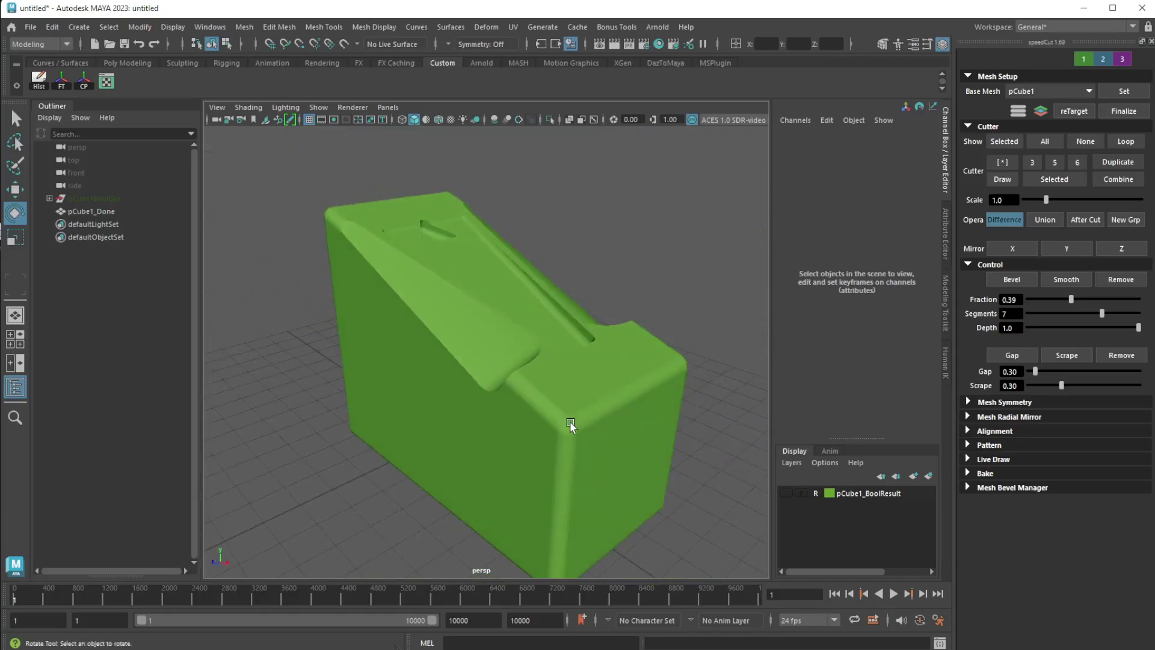